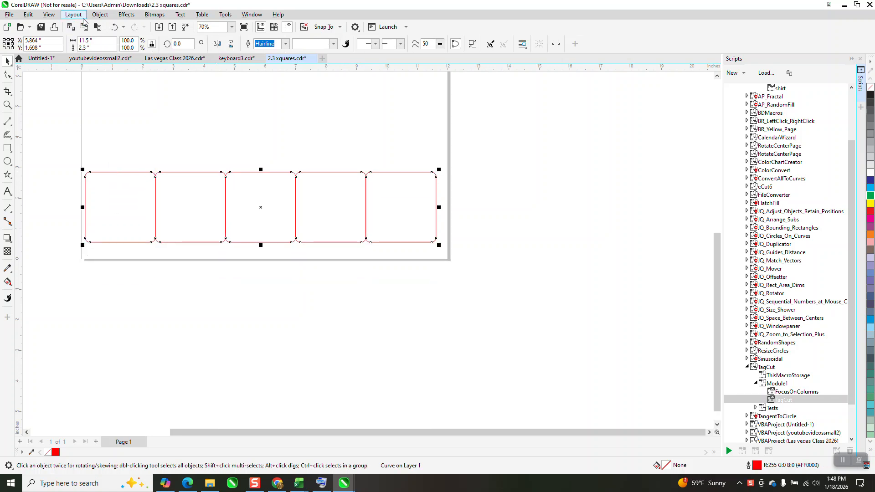
Step: Break the combined curve of five rounded squares apart into separate squares
{"action": "left_click", "coordinate": [99, 15]}
{"action": "left_click", "coordinate": [132, 225]}
{"action": "left_click", "coordinate": [133, 285]}
Step: Pull the three leftmost squares leftward out of the row, and undo these moves
{"action": "left_click_drag", "start_coordinate": [132, 207], "coordinate": [78, 207]}
{"action": "left_click", "coordinate": [182, 208]}
{"action": "left_click_drag", "start_coordinate": [183, 207], "coordinate": [117, 208]}
{"action": "left_click_drag", "start_coordinate": [261, 201], "coordinate": [130, 197]}
{"action": "left_click", "coordinate": [114, 27]}
{"action": "left_click", "coordinate": [114, 27]}
{"action": "left_click", "coordinate": [115, 26]}
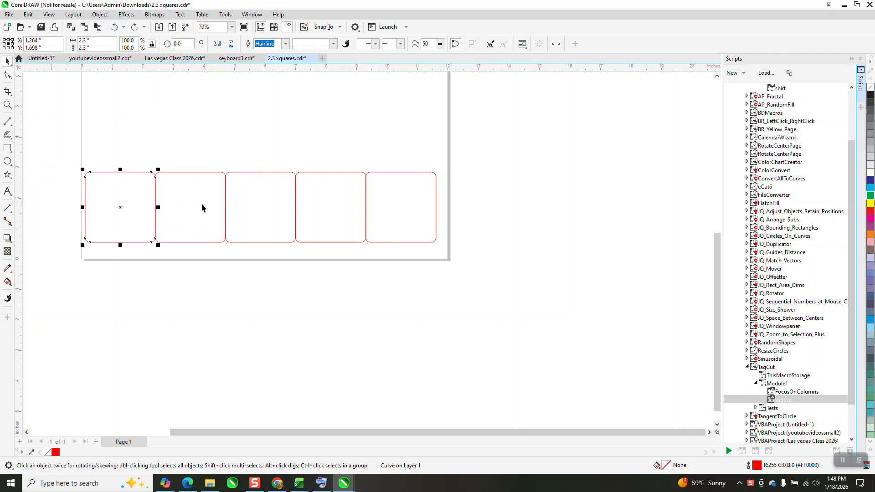
Step: Examine the shared edges between the neighbouring rounded squares up close and check the row as separate objects
{"action": "left_click", "coordinate": [7, 105]}
{"action": "left_click_drag", "start_coordinate": [152, 172], "coordinate": [220, 244]}
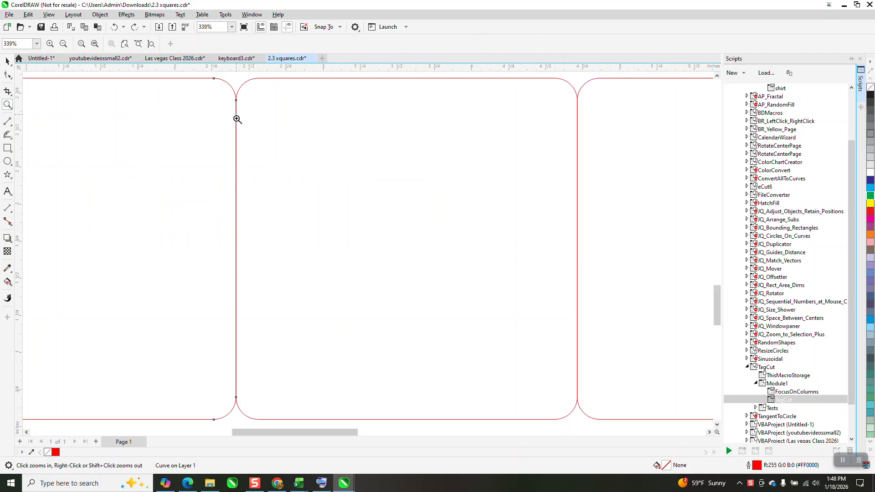
{"action": "scroll", "coordinate": [241, 276], "scroll_direction": "down", "scroll_amount": 4}
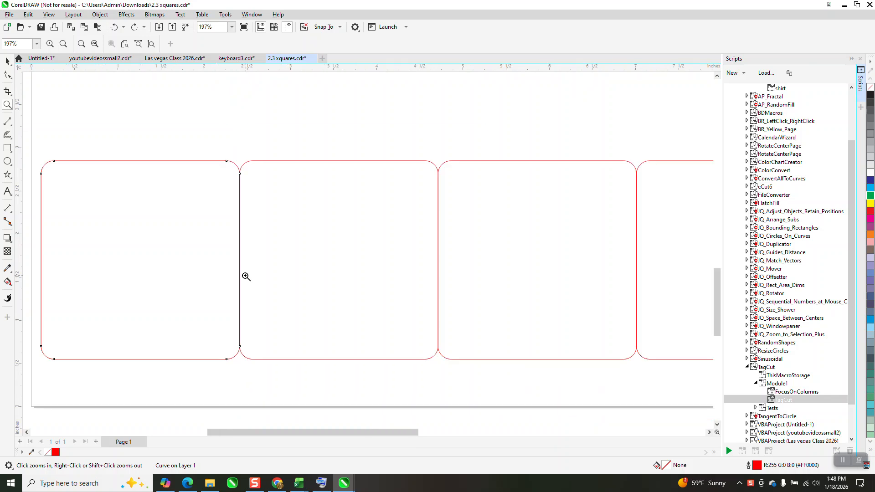
{"action": "left_click", "coordinate": [7, 62]}
{"action": "scroll", "coordinate": [99, 158], "scroll_direction": "down", "scroll_amount": 2}
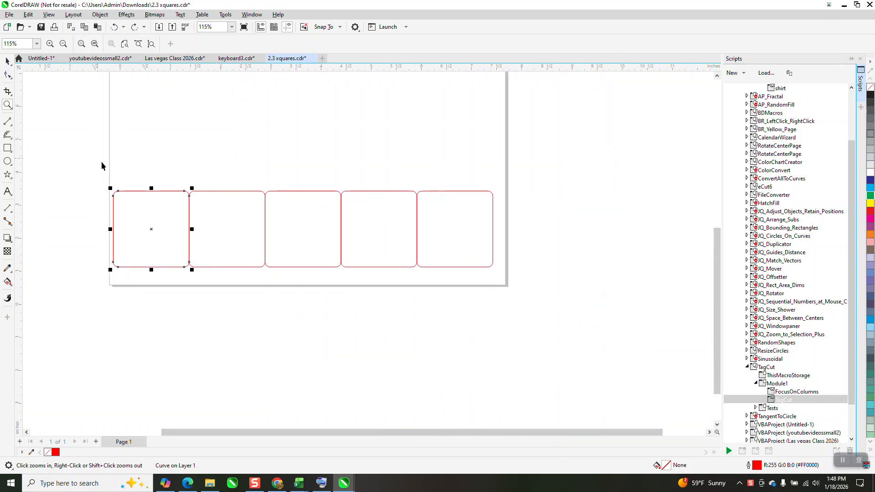
{"action": "left_click_drag", "start_coordinate": [93, 164], "coordinate": [511, 319]}
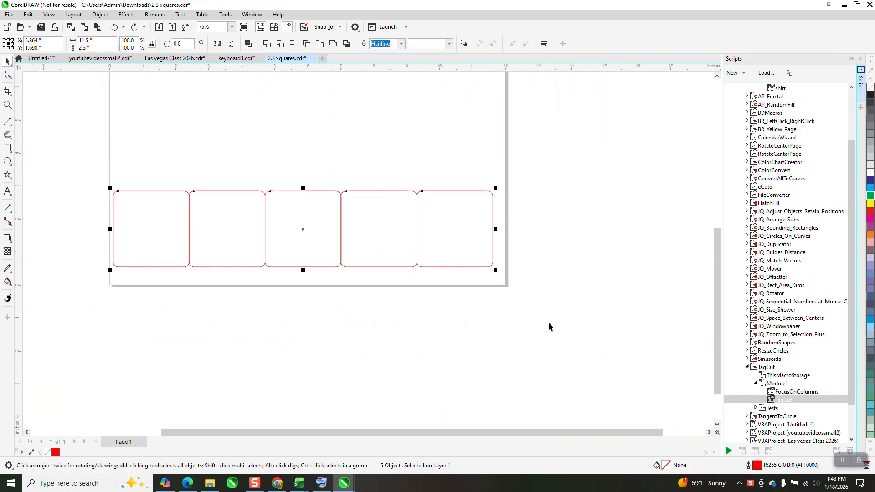
{"action": "left_click", "coordinate": [155, 240]}
{"action": "key", "text": "Escape"}
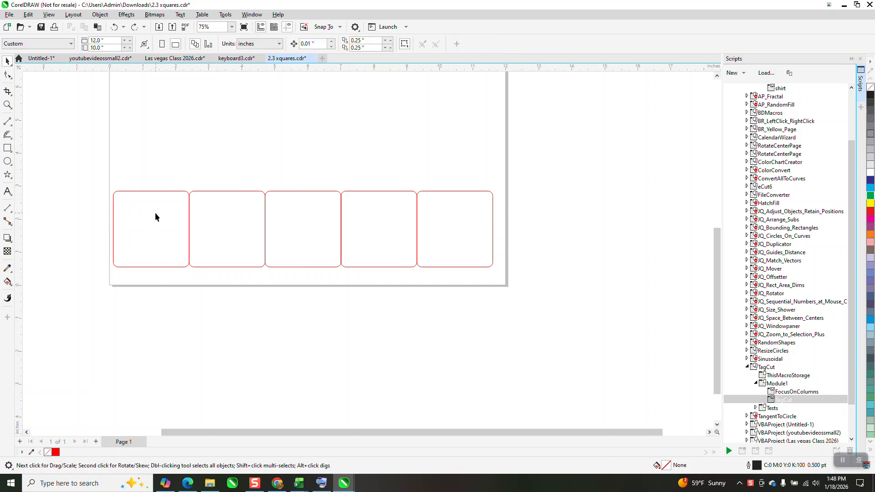
Step: Delete all five rounded squares from the page
{"action": "left_click_drag", "start_coordinate": [157, 213], "coordinate": [154, 215]}
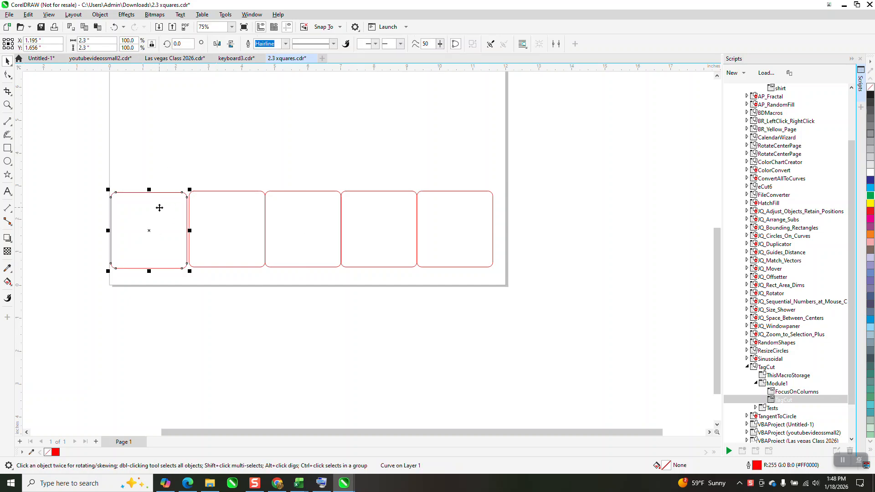
{"action": "left_click_drag", "start_coordinate": [78, 171], "coordinate": [538, 314]}
{"action": "key", "text": "Delete"}
{"action": "scroll", "coordinate": [518, 378], "scroll_direction": "down", "scroll_amount": 1}
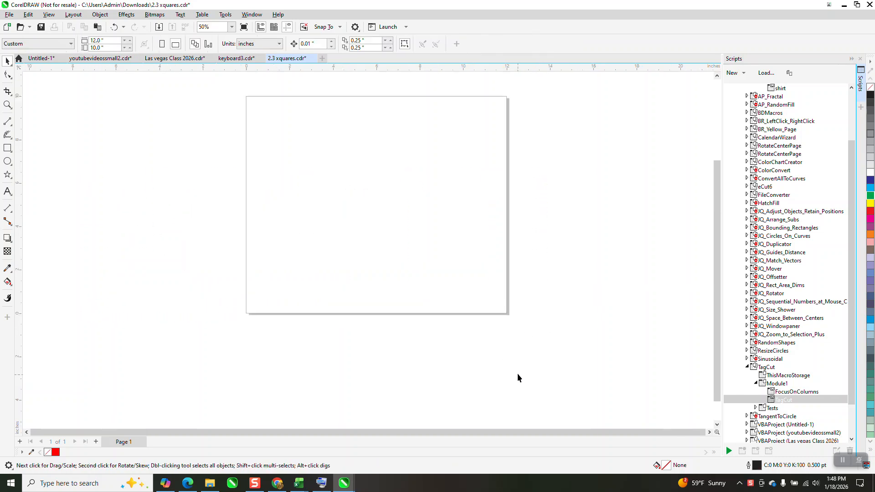
Step: Draw a square, size it to 2.3 by 2.3 inches, and place it just inside the page's upper-left corner
{"action": "left_click", "coordinate": [7, 105]}
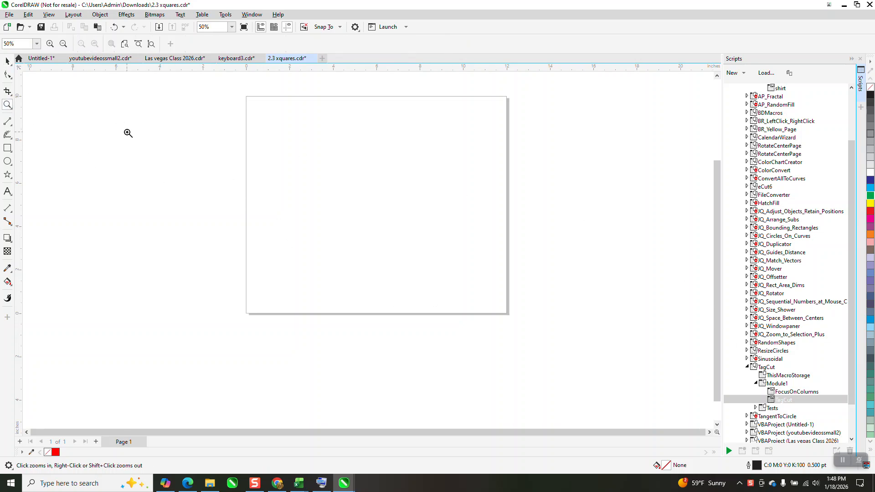
{"action": "left_click", "coordinate": [7, 148]}
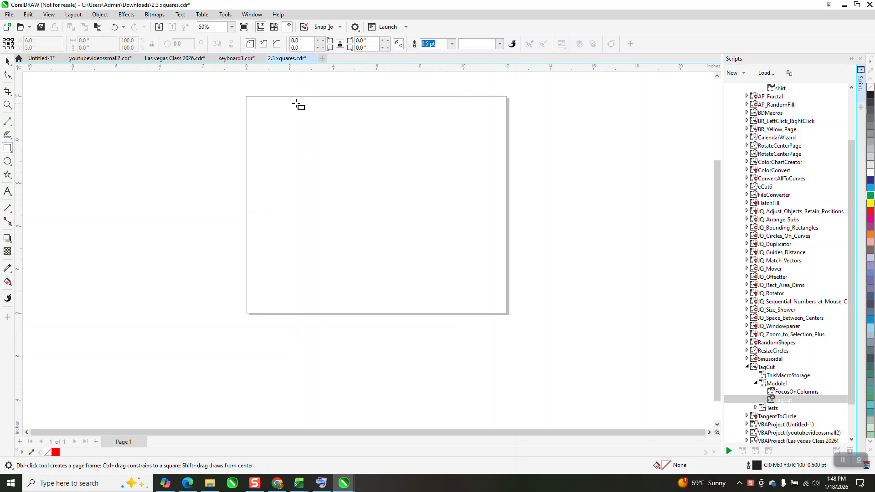
{"action": "left_click_drag", "start_coordinate": [296, 103], "coordinate": [244, 155]}
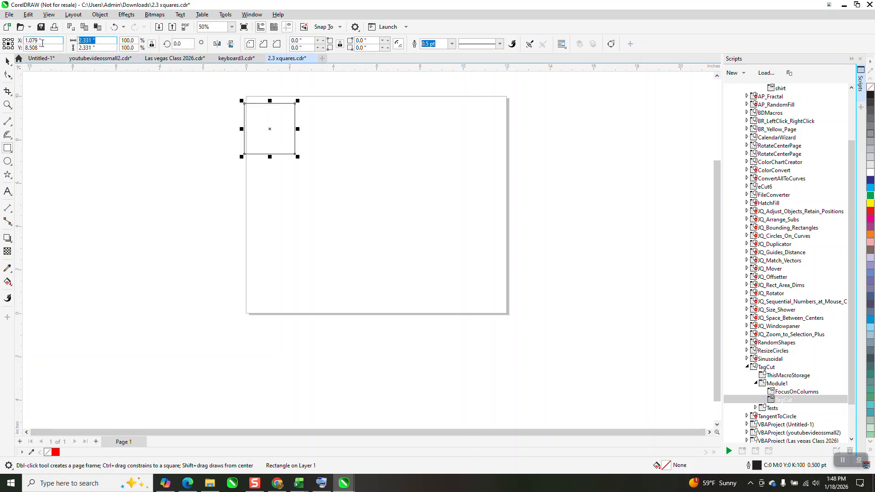
{"action": "type", "text": "2.3"}
{"action": "key", "text": "Return"}
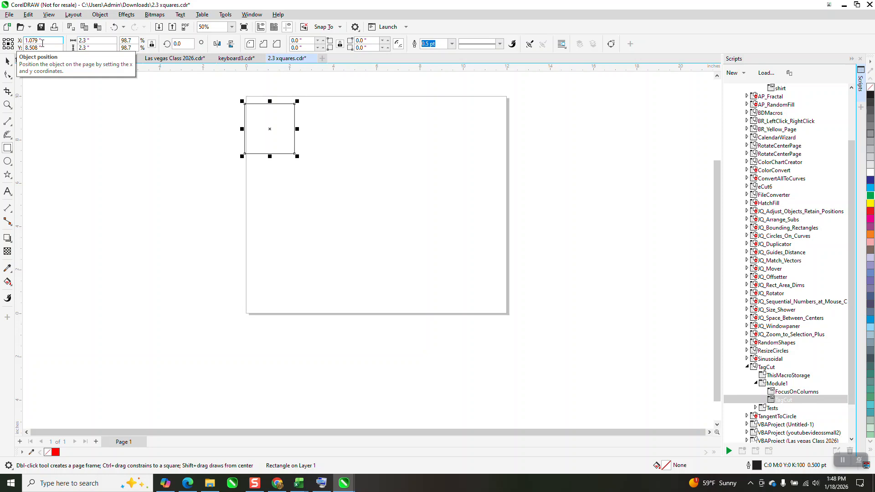
{"action": "left_click", "coordinate": [7, 61]}
{"action": "left_click_drag", "start_coordinate": [272, 131], "coordinate": [276, 125]}
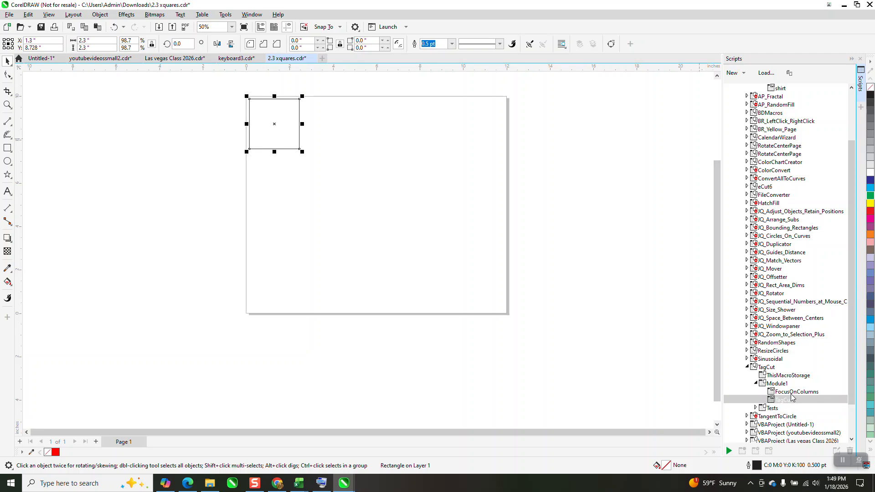
Step: Run the TagCut macro on the square with a corner radius of .125 and 5 columns
{"action": "left_click", "coordinate": [789, 401]}
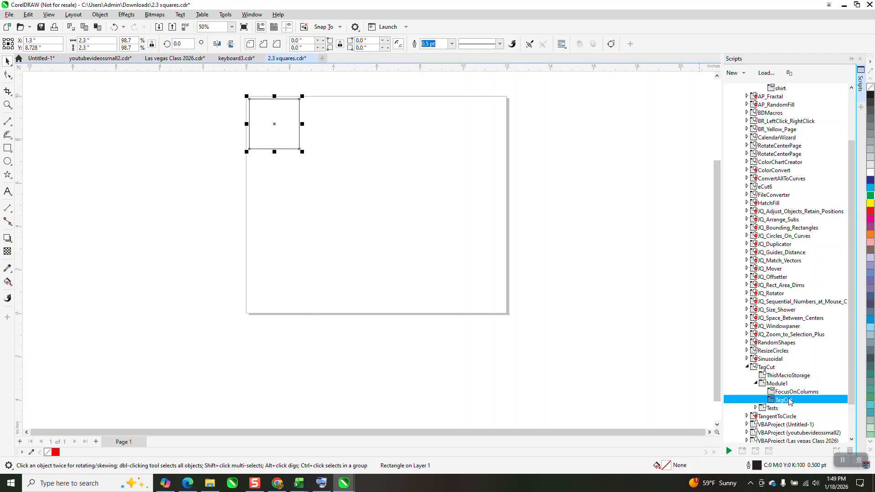
{"action": "double_click", "coordinate": [788, 401]}
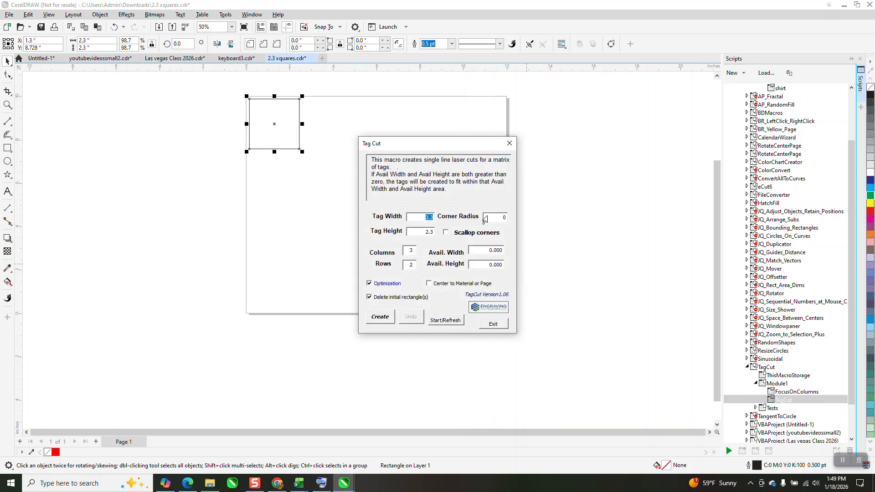
{"action": "left_click", "coordinate": [506, 219]}
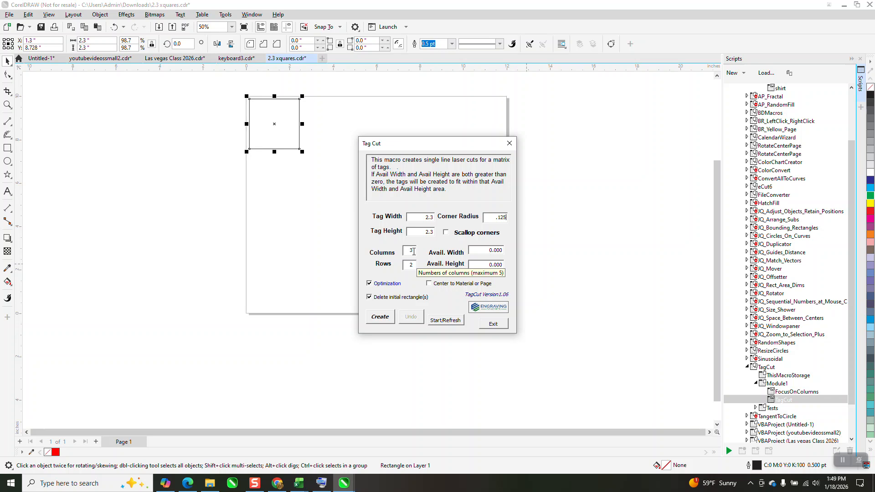
{"action": "left_click_drag", "start_coordinate": [414, 251], "coordinate": [408, 252]}
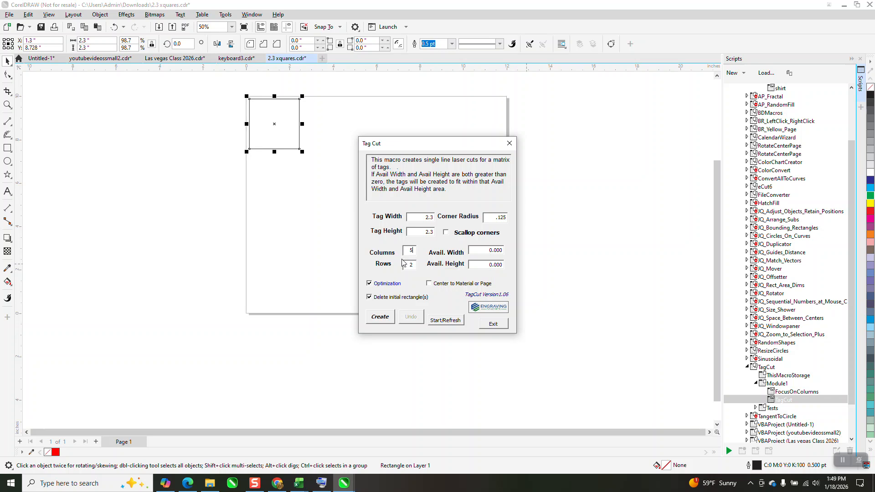
Step: Set the rows to 1, create the row of tag cut lines, and exit the macro
{"action": "left_click_drag", "start_coordinate": [414, 265], "coordinate": [395, 267]}
{"action": "left_click", "coordinate": [383, 317]}
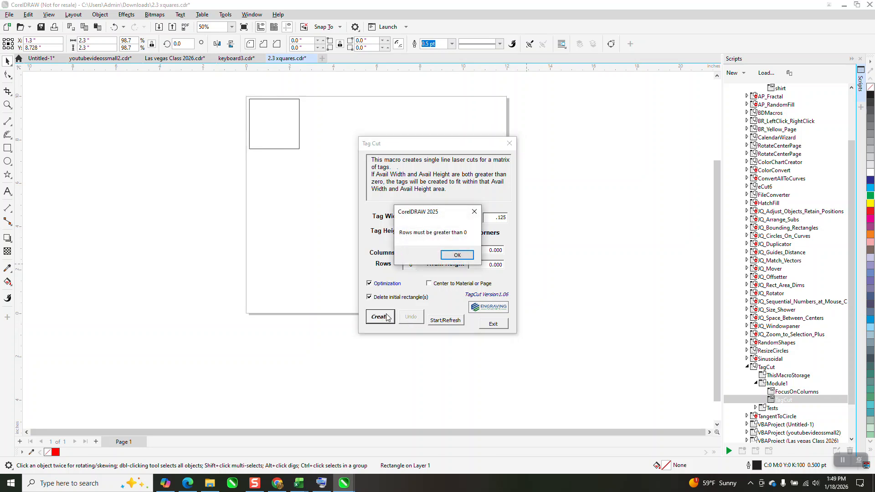
{"action": "left_click", "coordinate": [457, 255]}
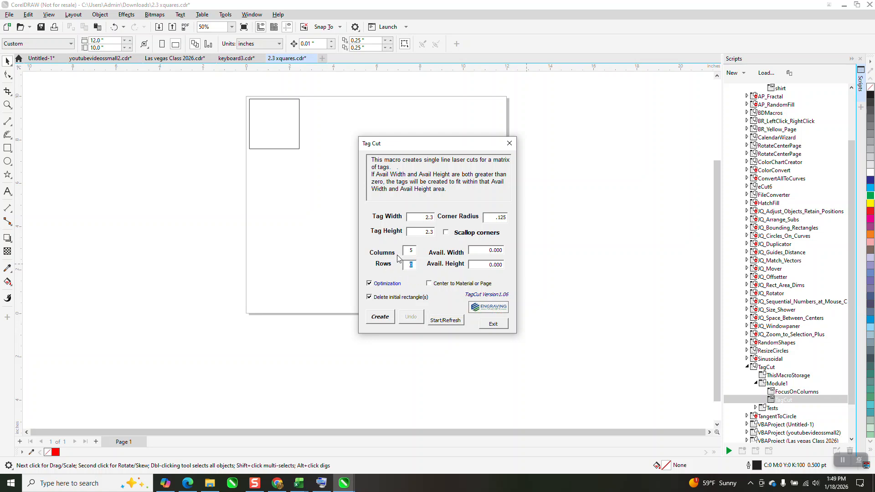
{"action": "type", "text": "1"}
{"action": "left_click", "coordinate": [381, 317]}
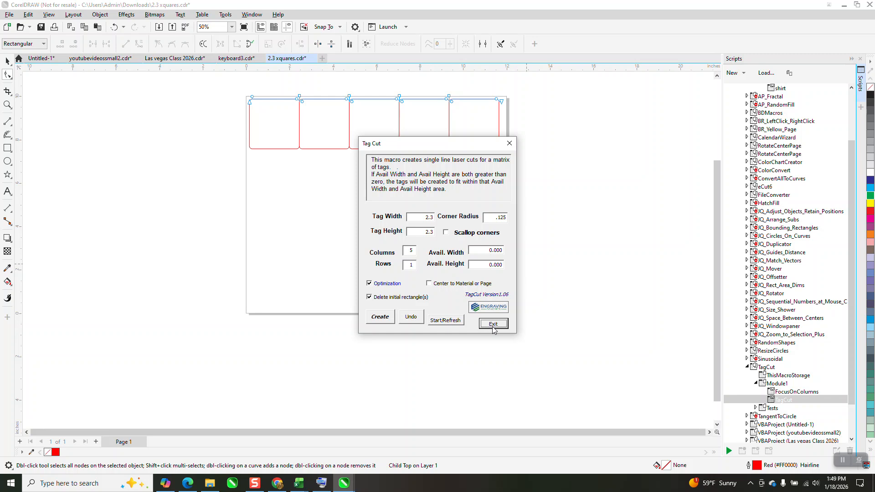
{"action": "left_click", "coordinate": [493, 327]}
Step: Ungroup the row of tag cut lines
{"action": "left_click", "coordinate": [6, 63]}
{"action": "left_click", "coordinate": [217, 141]}
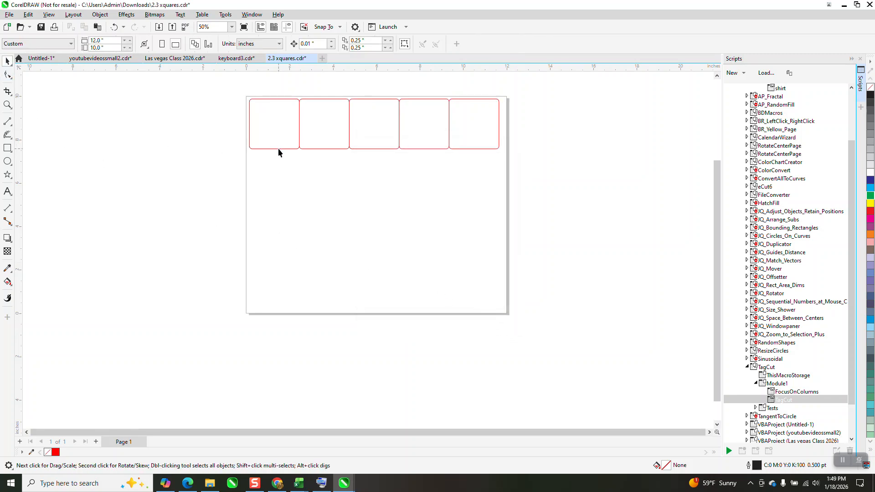
{"action": "left_click", "coordinate": [278, 149]}
{"action": "left_click", "coordinate": [100, 14]}
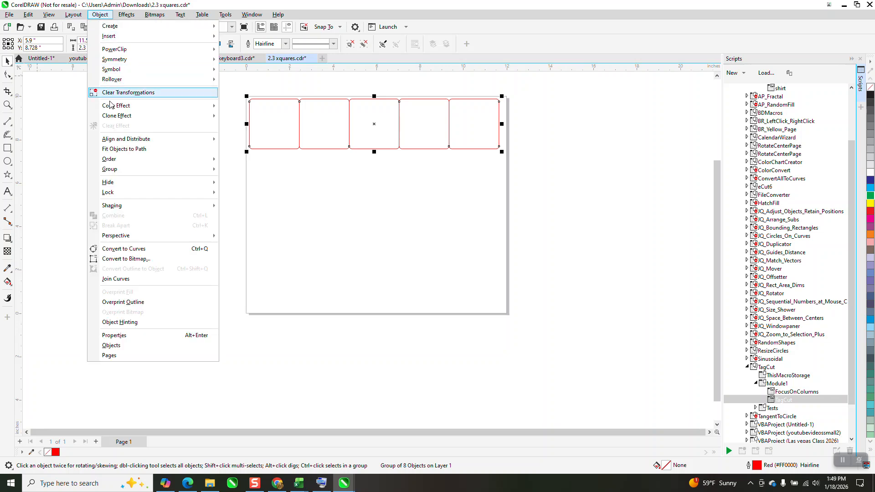
{"action": "left_click", "coordinate": [238, 170]}
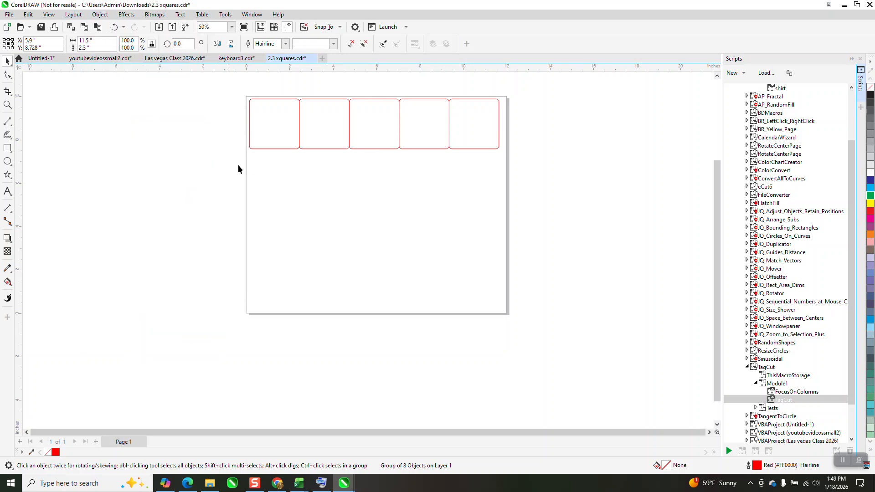
{"action": "left_click", "coordinate": [238, 170]}
Step: Move the left edge, the first divider, and the lower and upper scalloped lines away from the tag row
{"action": "left_click_drag", "start_coordinate": [250, 136], "coordinate": [223, 136]}
{"action": "left_click_drag", "start_coordinate": [299, 132], "coordinate": [292, 167]}
{"action": "left_click_drag", "start_coordinate": [307, 99], "coordinate": [309, 91]}
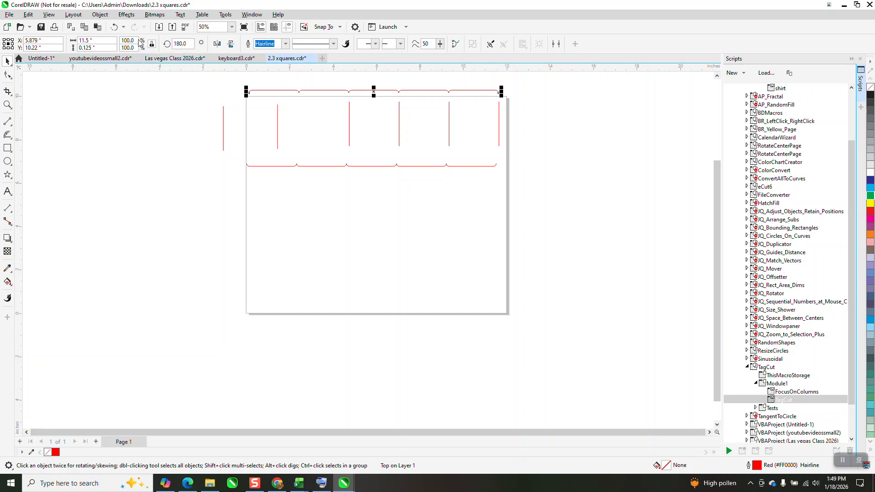
Step: Undo the moves and the ungrouping of the tag cut lines, and deselect the row
{"action": "left_click", "coordinate": [115, 28]}
{"action": "left_click", "coordinate": [116, 28]}
{"action": "left_click", "coordinate": [115, 27]}
{"action": "left_click", "coordinate": [116, 28]}
{"action": "left_click", "coordinate": [115, 27]}
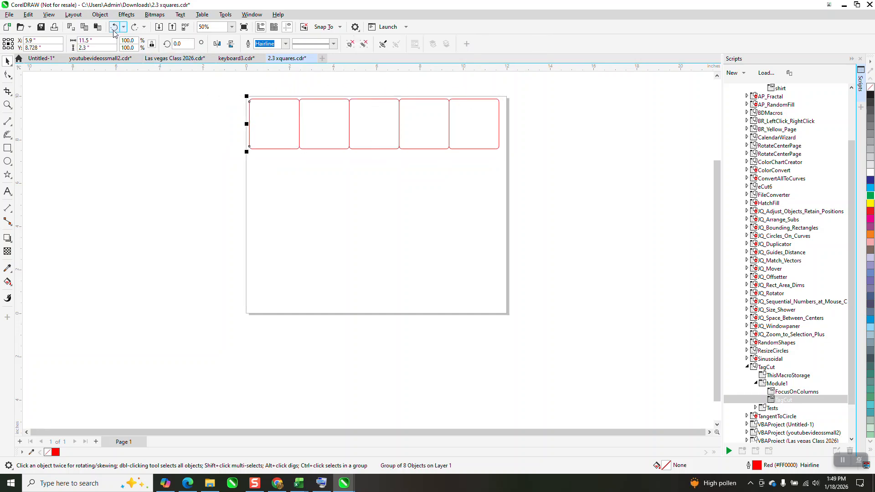
{"action": "left_click", "coordinate": [8, 76]}
{"action": "left_click", "coordinate": [217, 150]}
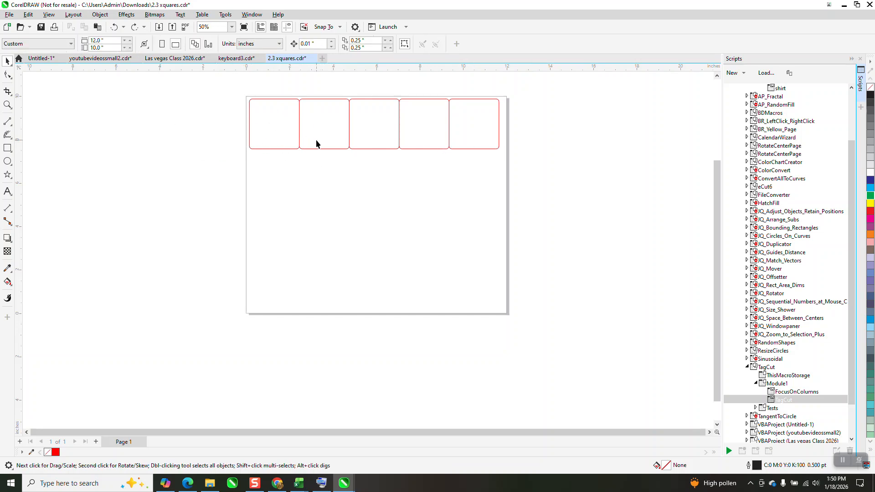
Step: Draw a square below the tag row, size it to 2.3 by 2.3 inches, and round its corners to 0.125 inch
{"action": "left_click", "coordinate": [8, 149]}
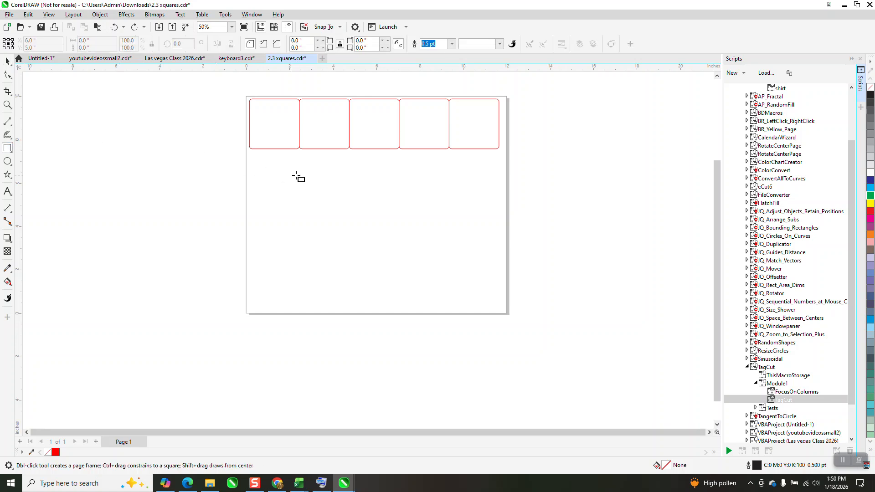
{"action": "left_click_drag", "start_coordinate": [313, 185], "coordinate": [261, 238]}
{"action": "left_click", "coordinate": [82, 40]}
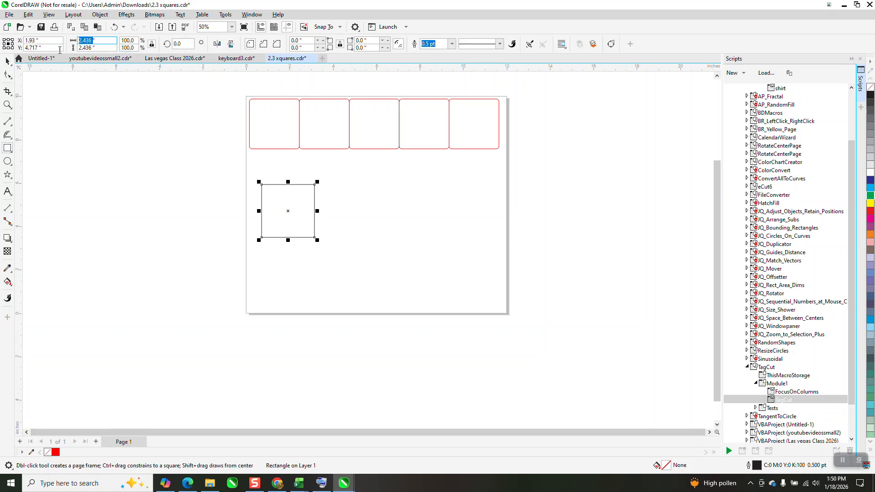
{"action": "type", "text": "2.3"}
{"action": "key", "text": "Return"}
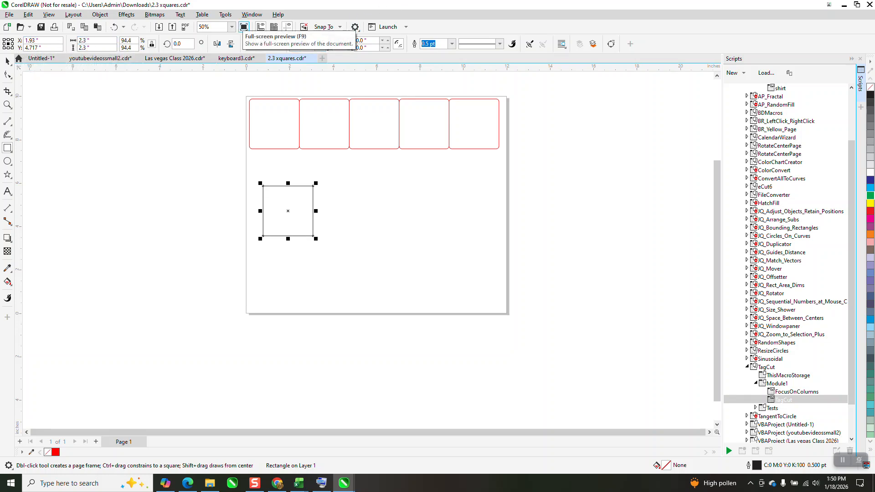
{"action": "key", "text": "Return"}
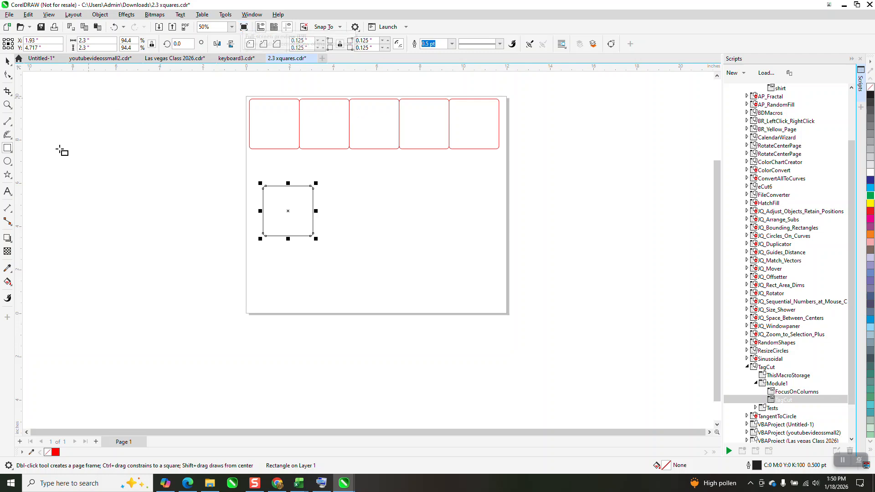
Step: Draw a circle about 1.53 inches across beside the page and center it on the rounded black square
{"action": "left_click", "coordinate": [8, 161]}
{"action": "mouse_move", "coordinate": [143, 159]}
{"action": "left_mouse_down"}
{"action": "mouse_move", "coordinate": [121, 190]}
{"action": "mouse_move", "coordinate": [109, 193]}
{"action": "left_mouse_up"}
{"action": "key", "text": "space"}
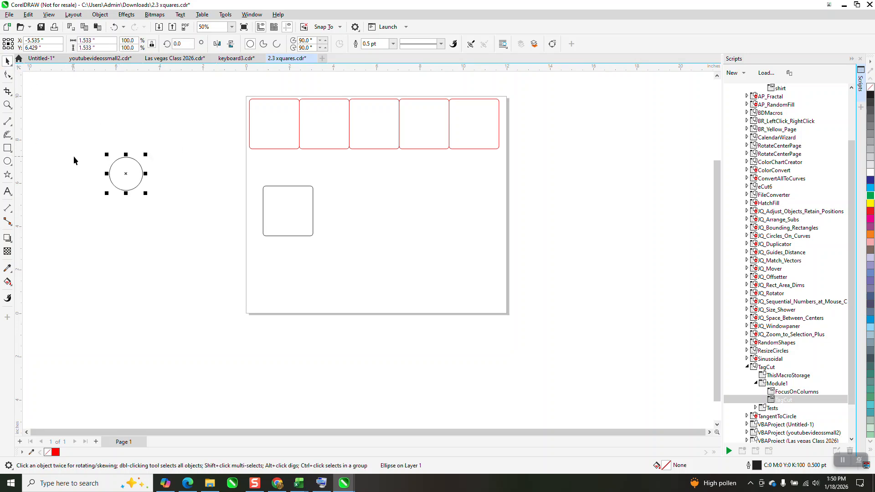
{"action": "left_click", "coordinate": [287, 216], "text": "shift"}
{"action": "key", "text": "e"}
{"action": "key", "text": "c"}
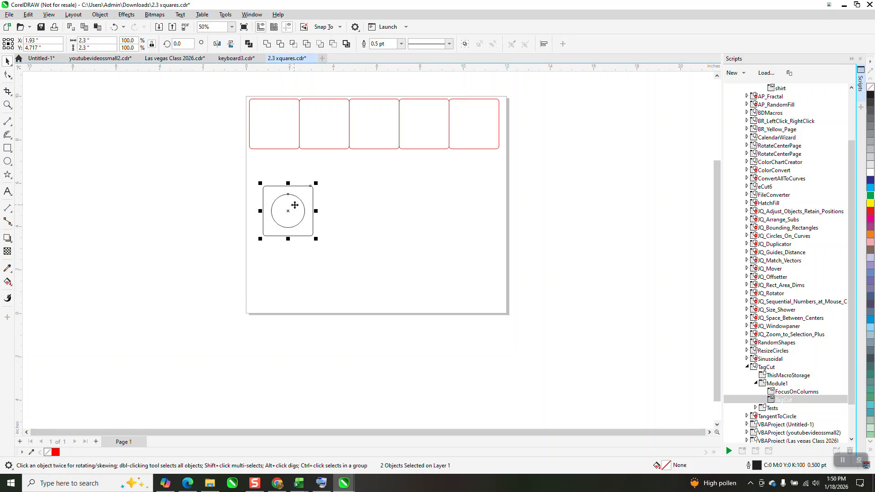
Step: Move the circle out of the square to beside the page, and delete the rounded black square
{"action": "left_click", "coordinate": [349, 207]}
{"action": "left_click_drag", "start_coordinate": [304, 209], "coordinate": [217, 202]}
{"action": "left_click", "coordinate": [272, 137]}
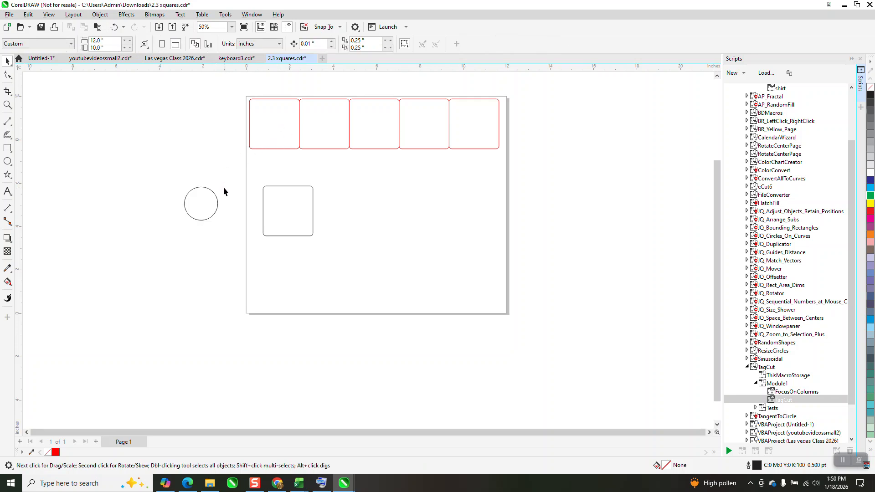
{"action": "left_click_drag", "start_coordinate": [291, 214], "coordinate": [287, 306]}
{"action": "key", "text": "Delete"}
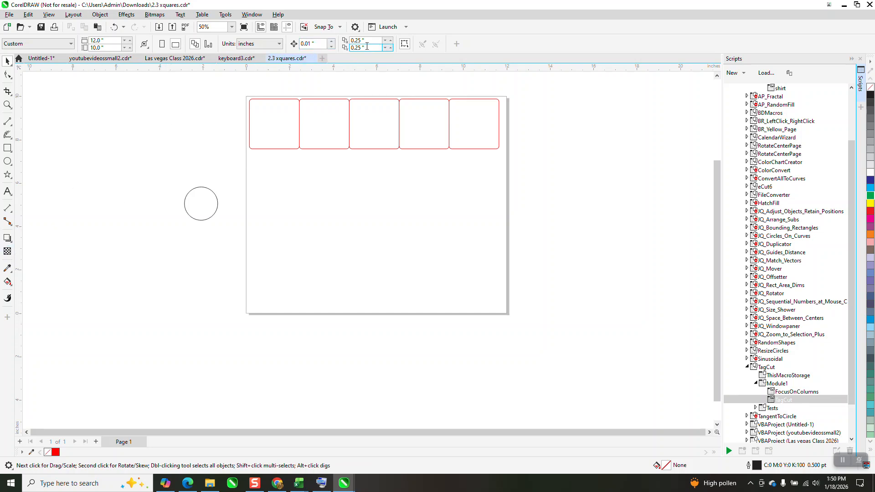
Step: Set the horizontal and vertical duplicate distances to 0 inches
{"action": "key", "text": "Tab"}
{"action": "type", "text": "0"}
{"action": "key", "text": "Tab"}
{"action": "type", "text": "0"}
{"action": "key", "text": "Return"}
Step: Set the nudge distance to 2.5 inches, then Smart Fill each of the five red squares and nudge each filled copy down below the row
{"action": "left_click", "coordinate": [314, 44]}
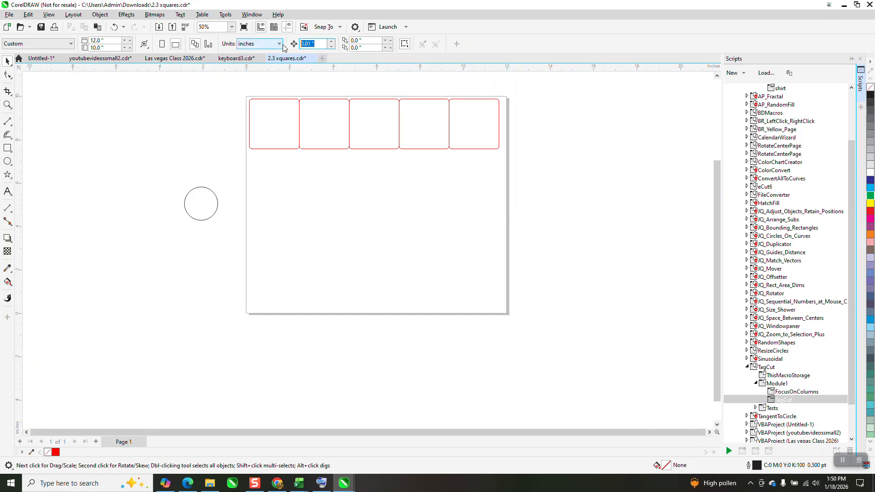
{"action": "type", "text": "2.5"}
{"action": "left_click", "coordinate": [8, 281]}
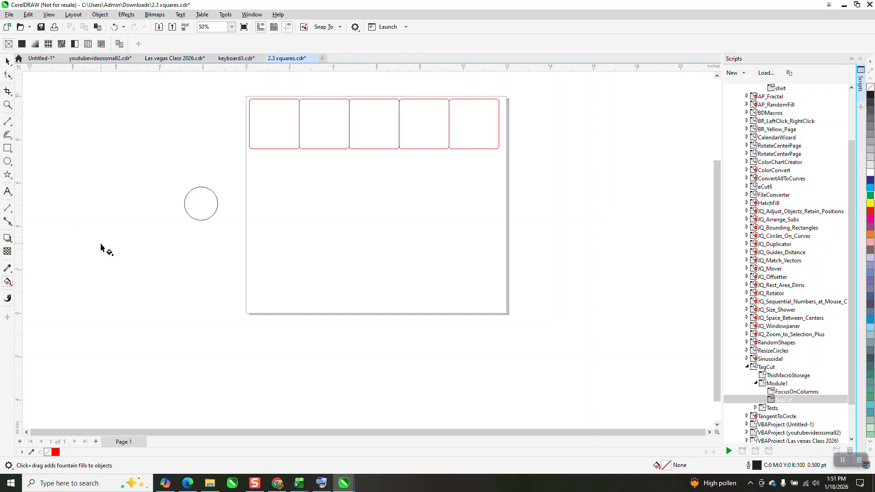
{"action": "left_click", "coordinate": [10, 284]}
{"action": "left_click", "coordinate": [37, 290]}
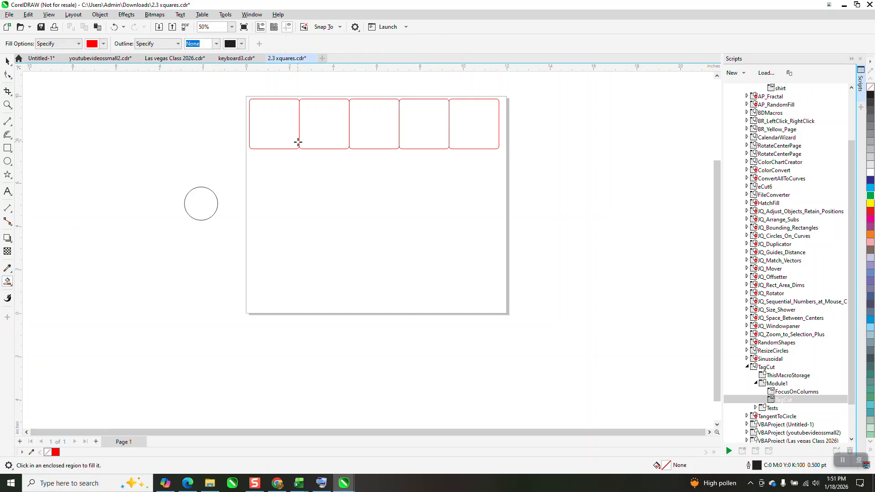
{"action": "left_click", "coordinate": [286, 137]}
{"action": "key", "text": "Down"}
{"action": "left_click", "coordinate": [344, 136]}
{"action": "key", "text": "Down"}
{"action": "left_click", "coordinate": [353, 131]}
{"action": "key", "text": "Down"}
{"action": "left_click", "coordinate": [410, 129]}
{"action": "key", "text": "Down"}
{"action": "left_click", "coordinate": [456, 135]}
{"action": "key", "text": "Down"}
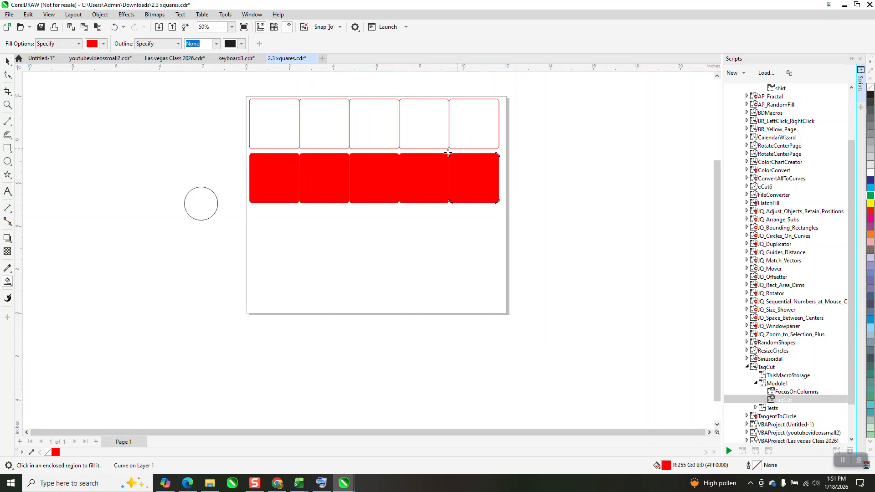
Step: Remove the fill from the five copied squares in the lower row and give them black outlines
{"action": "left_click", "coordinate": [7, 61]}
{"action": "left_click_drag", "start_coordinate": [225, 149], "coordinate": [509, 211]}
{"action": "left_click", "coordinate": [870, 87]}
{"action": "right_click", "coordinate": [870, 96]}
Step: Center the circle beside the page inside the first black square of the lower row
{"action": "left_click", "coordinate": [212, 210]}
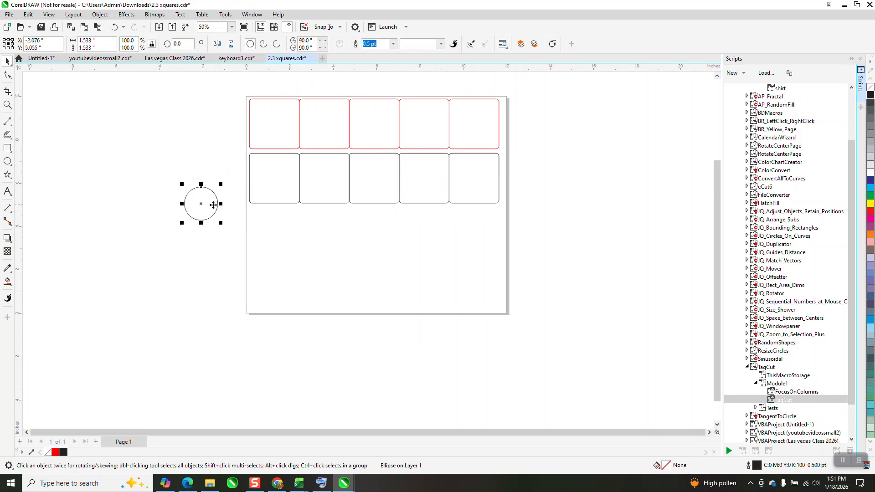
{"action": "left_click", "coordinate": [280, 184], "text": "shift"}
{"action": "key", "text": "e"}
{"action": "key", "text": "c"}
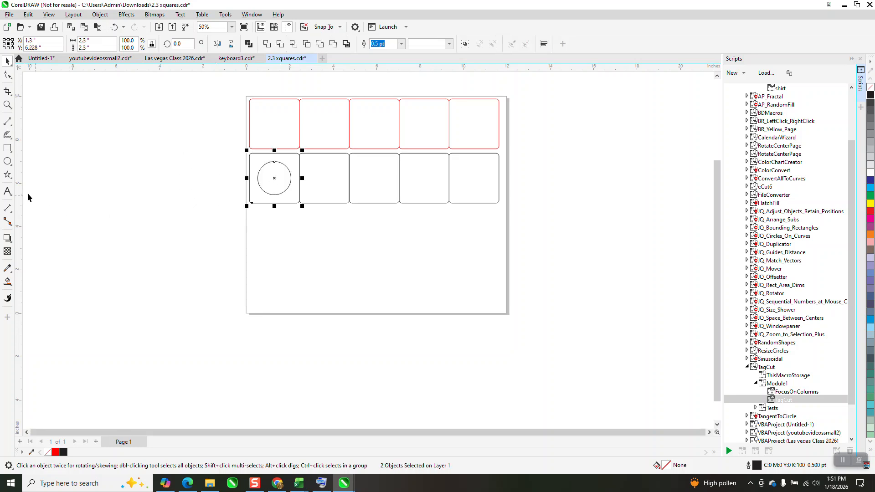
Step: Add the artistic text "TEXT" beside the page and center it inside the second black square
{"action": "left_click", "coordinate": [7, 192]}
{"action": "left_click", "coordinate": [147, 228]}
{"action": "type", "text": "TEXT"}
{"action": "key", "text": "Escape"}
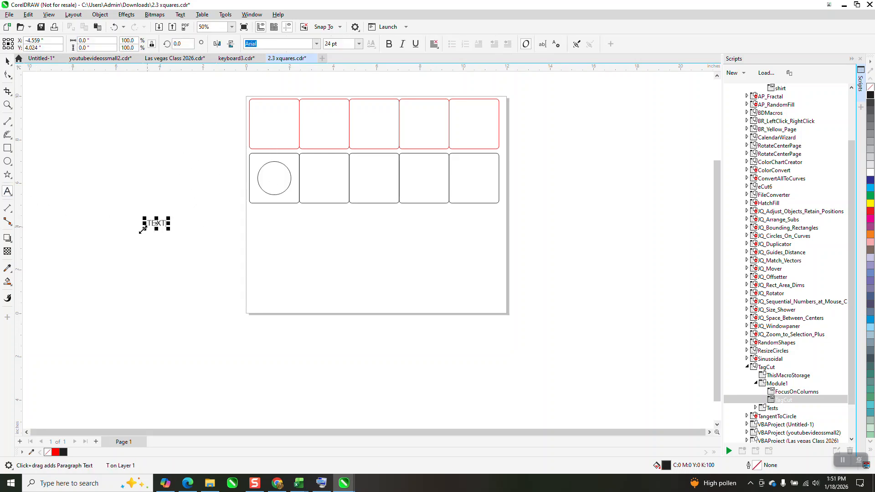
{"action": "left_click", "coordinate": [5, 62]}
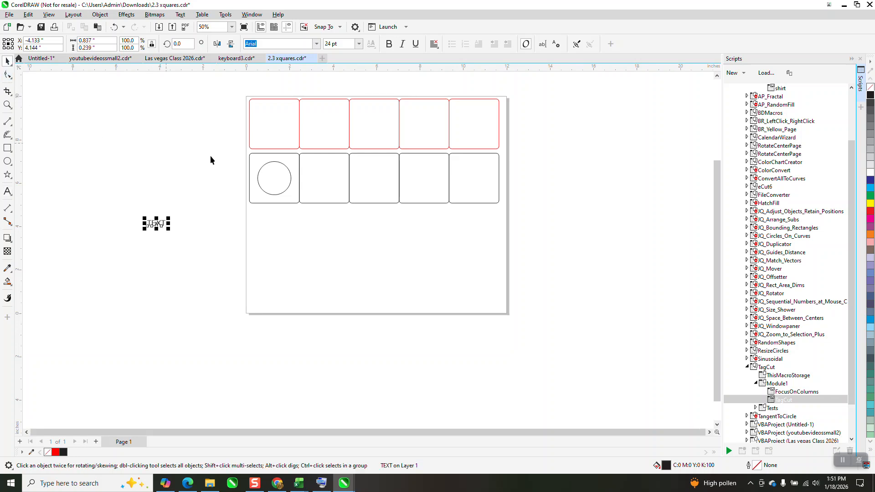
{"action": "left_click", "coordinate": [337, 190], "text": "shift"}
{"action": "key", "text": "e"}
{"action": "key", "text": "c"}
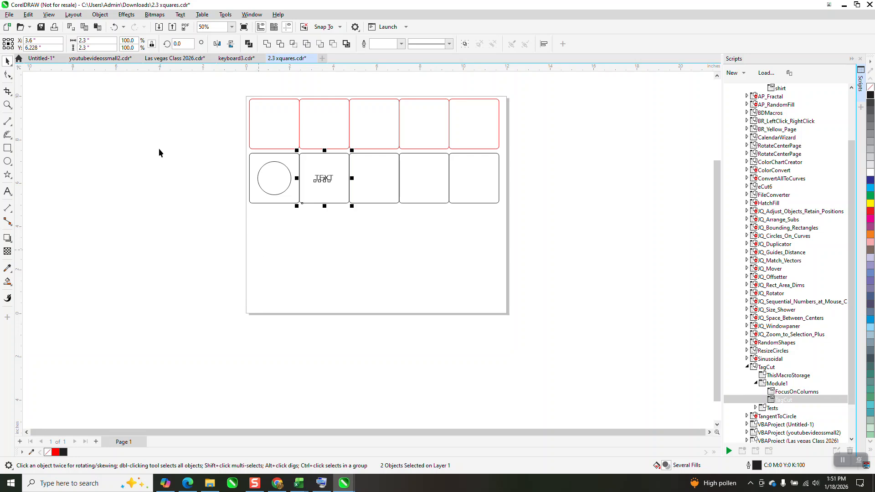
Step: Move the first black square out beside the page, and move the circle and the text up into the first two red tags
{"action": "left_click", "coordinate": [266, 157]}
{"action": "left_click_drag", "start_coordinate": [269, 154], "coordinate": [104, 193]}
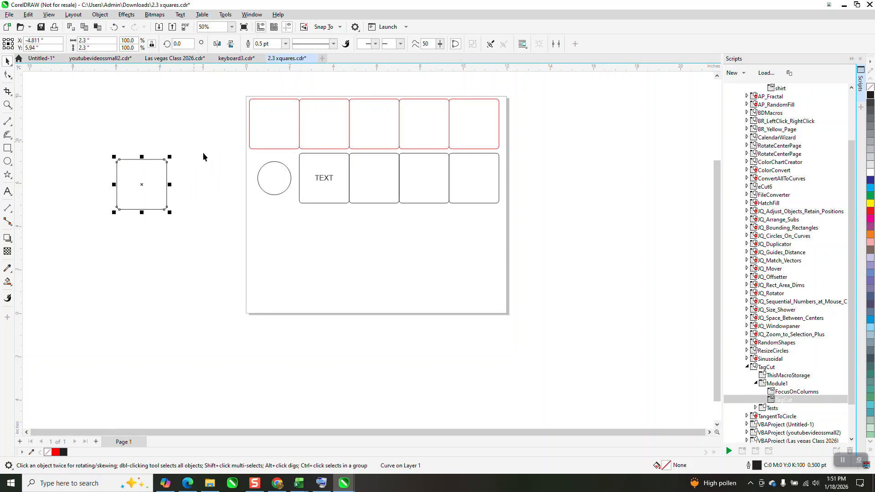
{"action": "left_click_drag", "start_coordinate": [268, 174], "coordinate": [270, 174]}
{"action": "left_click", "coordinate": [323, 178]}
{"action": "key", "text": "Up"}
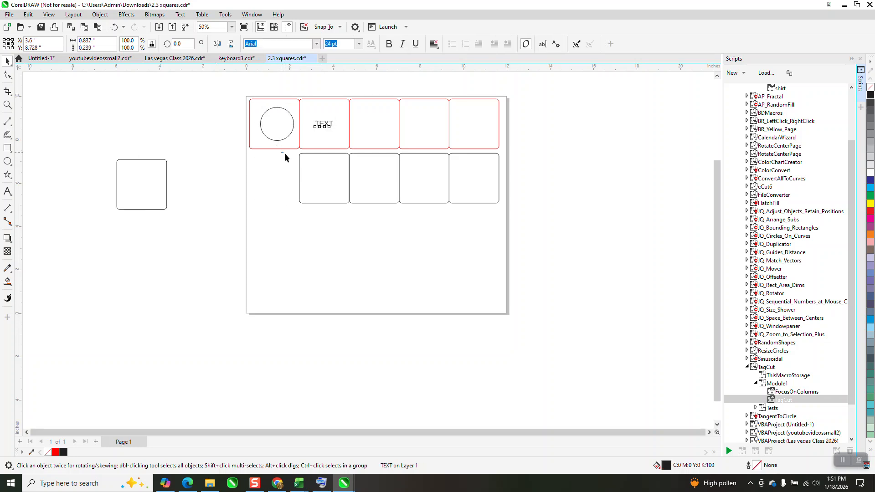
Step: Delete the four remaining black squares below the tag row and the black square beside the page
{"action": "left_click_drag", "start_coordinate": [560, 231], "coordinate": [573, 236]}
{"action": "key", "text": "Delete"}
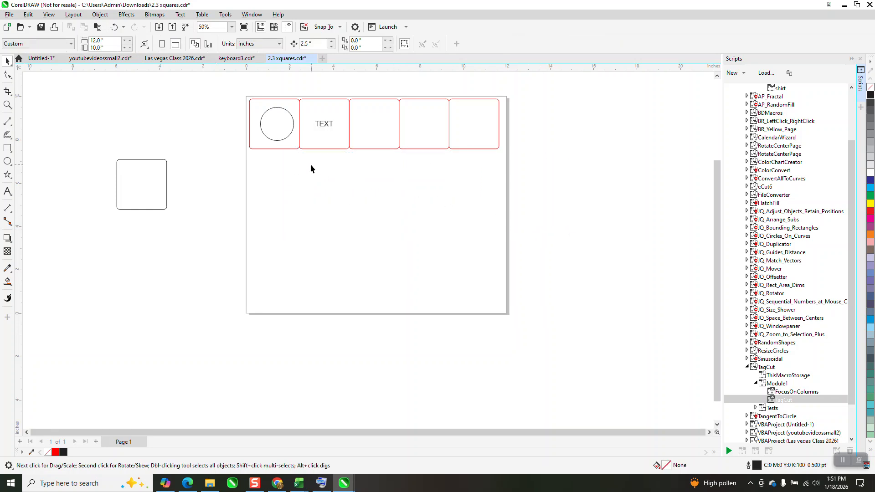
{"action": "left_click", "coordinate": [161, 186]}
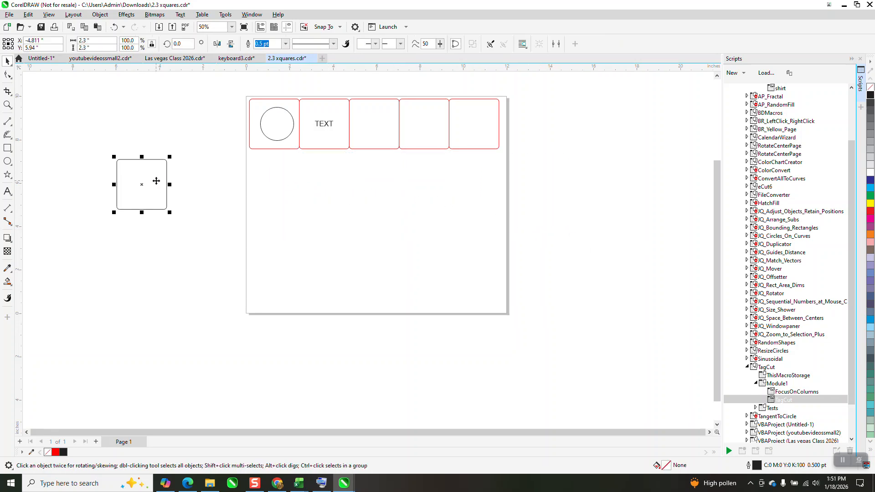
{"action": "key", "text": "Delete"}
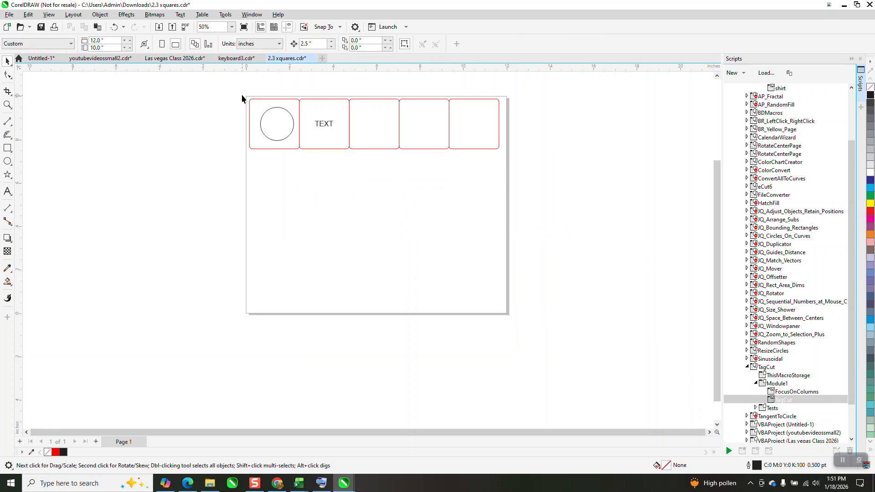
Step: Delete the whole red tag row together with the circle and the text to clear the page
{"action": "left_click", "coordinate": [7, 104]}
{"action": "left_click_drag", "start_coordinate": [214, 99], "coordinate": [554, 188]}
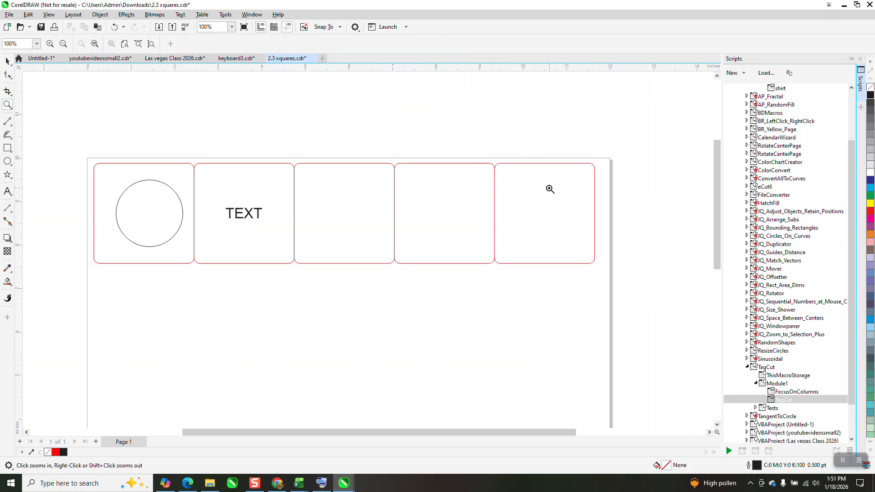
{"action": "left_click", "coordinate": [7, 61]}
{"action": "scroll", "coordinate": [160, 95], "scroll_direction": "down", "scroll_amount": 2}
{"action": "scroll", "coordinate": [165, 105], "scroll_direction": "down", "scroll_amount": 1}
{"action": "left_click_drag", "start_coordinate": [140, 120], "coordinate": [232, 155]}
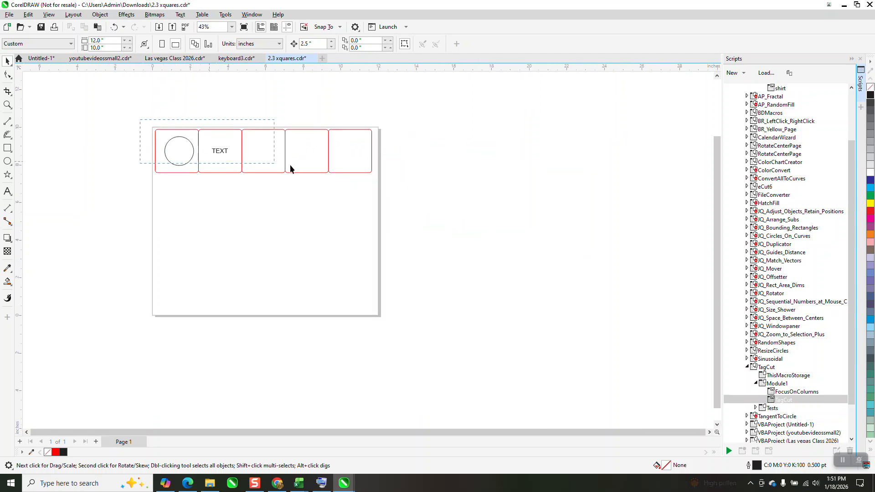
{"action": "left_click_drag", "start_coordinate": [429, 195], "coordinate": [429, 195]}
{"action": "key", "text": "Delete"}
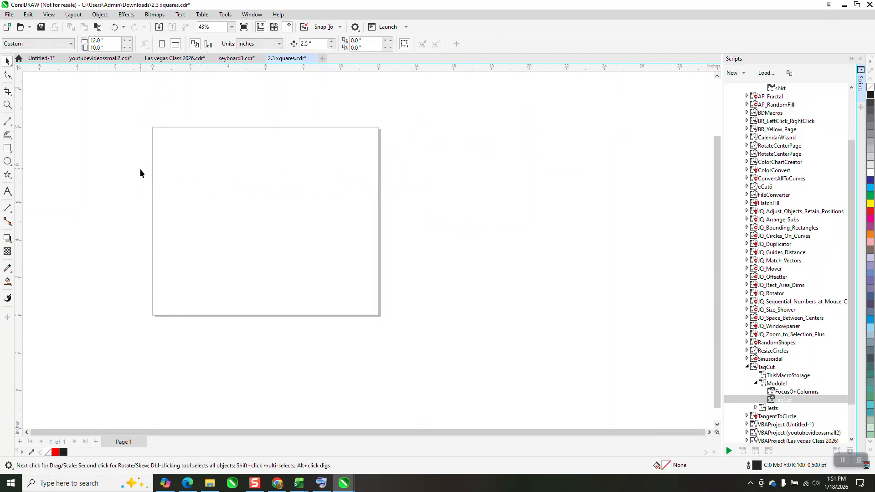
{"action": "left_click", "coordinate": [8, 149]}
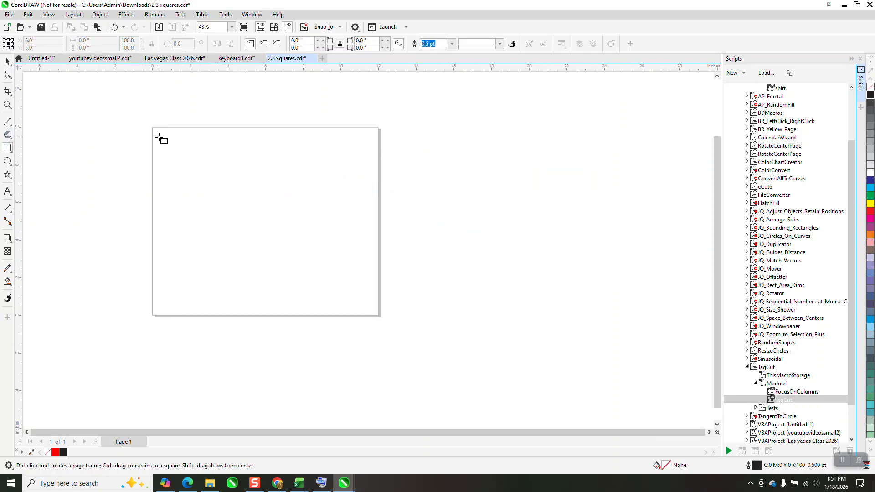
{"action": "left_click_drag", "start_coordinate": [157, 133], "coordinate": [162, 277]}
{"action": "key", "text": "Delete"}
Step: Draw a vertical two-point line about 9.1 inches long down the page, about 1.2 inches in from its edge
{"action": "left_click", "coordinate": [8, 121]}
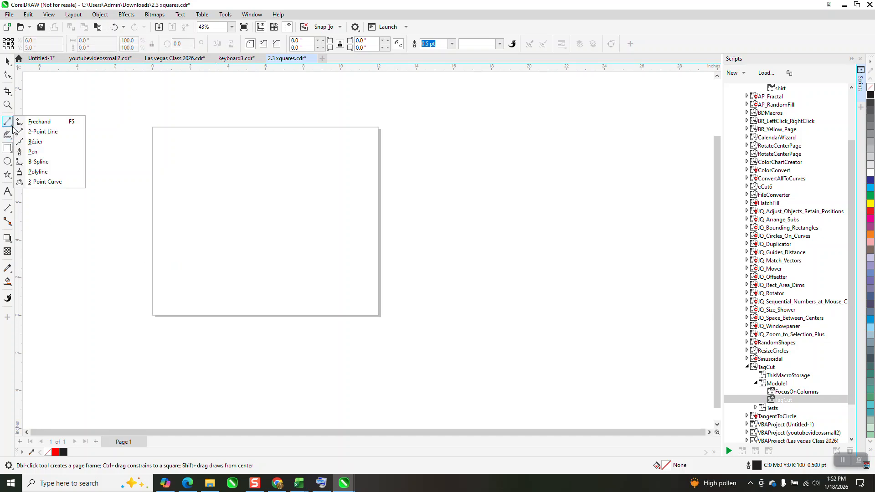
{"action": "left_click", "coordinate": [35, 132]}
{"action": "mouse_move", "coordinate": [176, 132]}
{"action": "left_mouse_down"}
{"action": "mouse_move", "coordinate": [164, 242]}
{"action": "mouse_move", "coordinate": [175, 306]}
{"action": "left_mouse_up"}
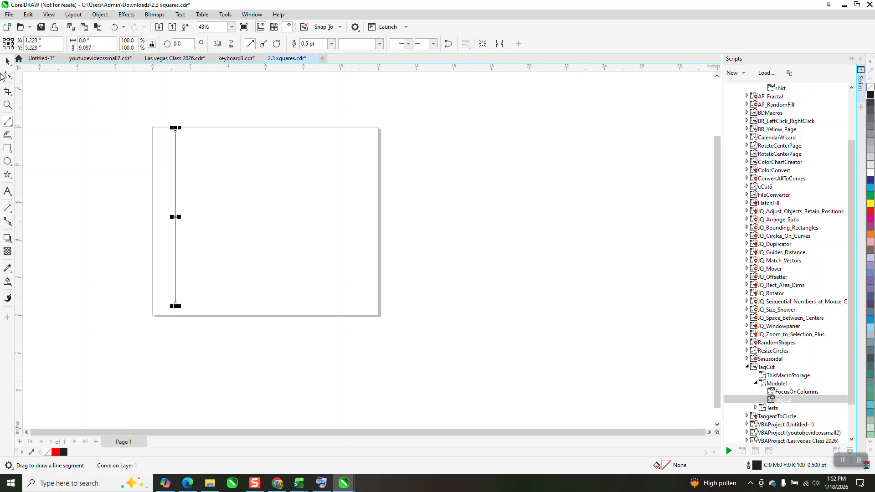
Step: Deselect the line and set the document's nudge distance to 2.3 inches
{"action": "left_click", "coordinate": [7, 62]}
{"action": "left_click", "coordinate": [209, 105]}
{"action": "left_click", "coordinate": [304, 44]}
{"action": "type", "text": "2.3"}
{"action": "key", "text": "Return"}
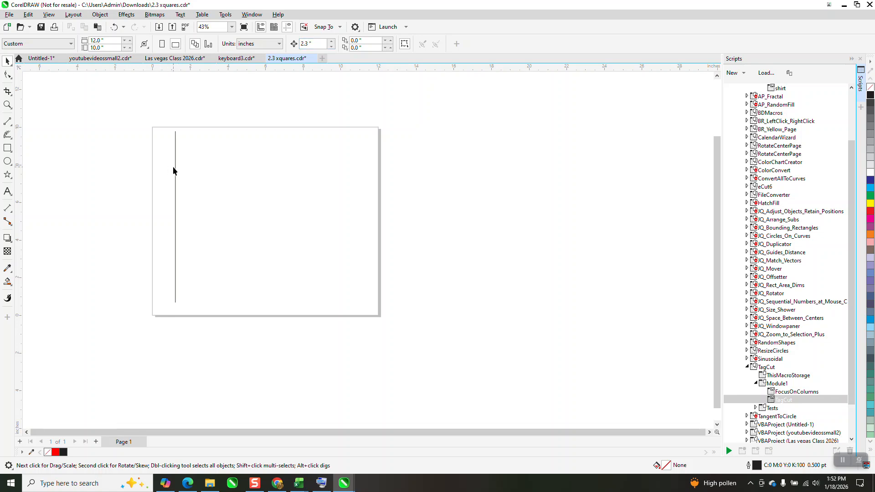
Step: Color the vertical line's outline red and duplicate it across the page at 2.3-inch spacing to make five lines
{"action": "left_click", "coordinate": [174, 167]}
{"action": "right_click", "coordinate": [872, 214]}
{"action": "key", "text": "KP_Add"}
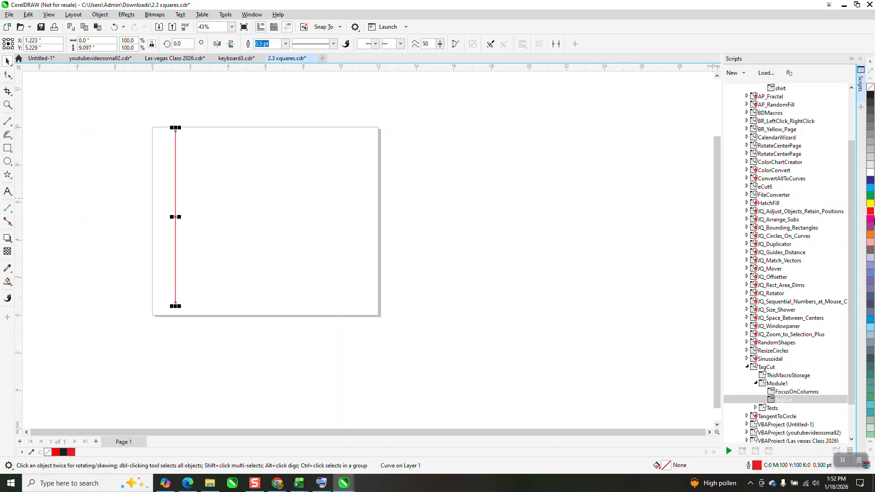
{"action": "key", "text": "Right"}
{"action": "key", "text": "KP_Add"}
{"action": "key", "text": "Right"}
{"action": "key", "text": "KP_Add"}
{"action": "key", "text": "Right"}
{"action": "key", "text": "KP_Add"}
{"action": "key", "text": "Right"}
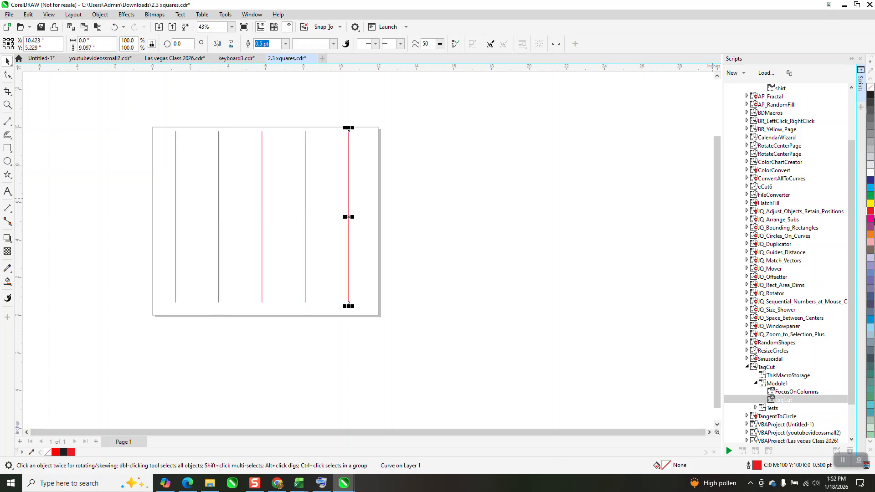
{"action": "left_click", "coordinate": [12, 127]}
{"action": "left_click", "coordinate": [35, 130]}
{"action": "left_click_drag", "start_coordinate": [176, 133], "coordinate": [349, 131]}
{"action": "key", "text": "Down"}
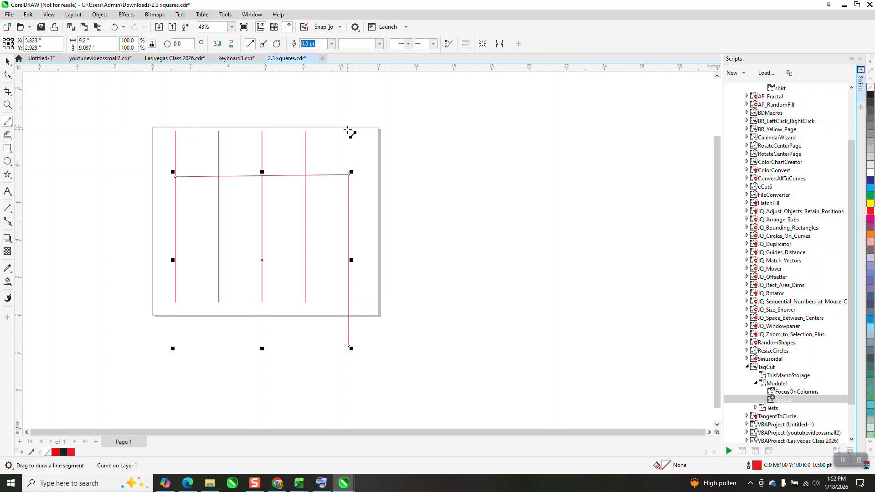
{"action": "key", "text": "ctrl+z"}
{"action": "left_click_drag", "start_coordinate": [461, 195], "coordinate": [464, 194]}
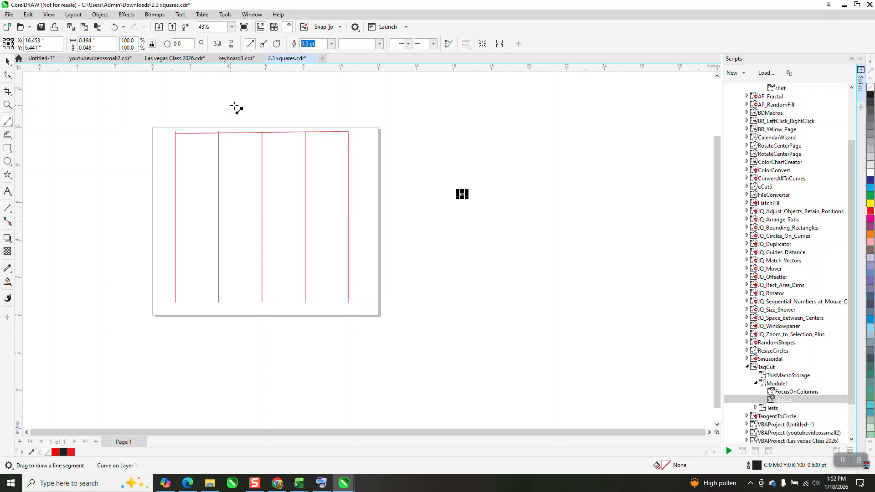
{"action": "key", "text": "space"}
{"action": "key", "text": "Delete"}
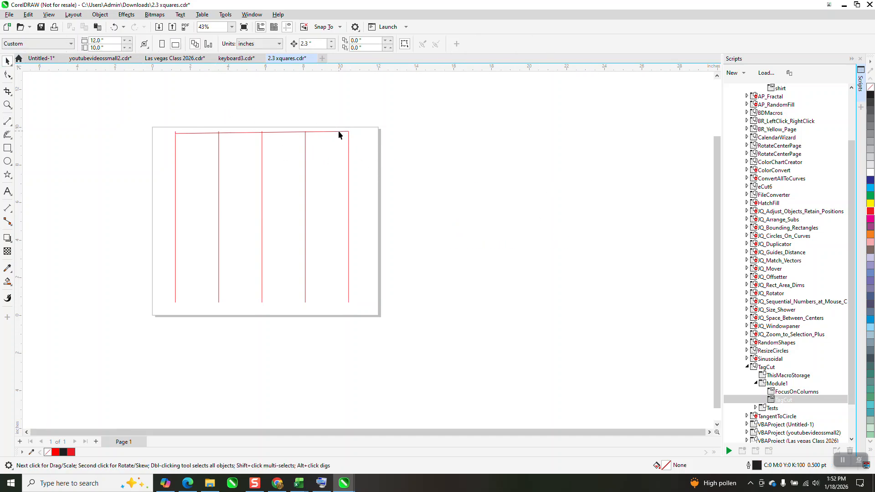
{"action": "left_click", "coordinate": [115, 27]}
{"action": "left_click", "coordinate": [114, 27]}
{"action": "left_click", "coordinate": [114, 27]}
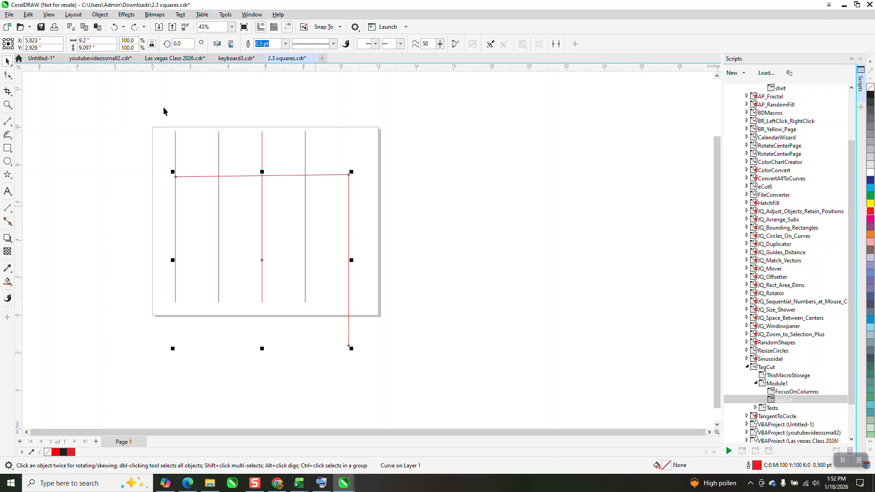
{"action": "left_click", "coordinate": [114, 27]}
{"action": "left_click", "coordinate": [114, 27]}
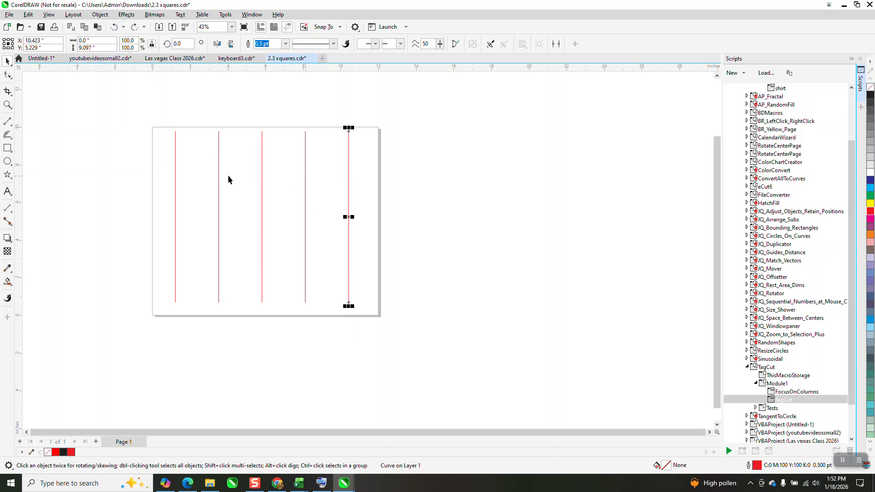
Step: Draw a horizontal two-point line above the page and set its length to 9.2 inches, the overall width of the five vertical lines
{"action": "left_click_drag", "start_coordinate": [163, 120], "coordinate": [357, 304]}
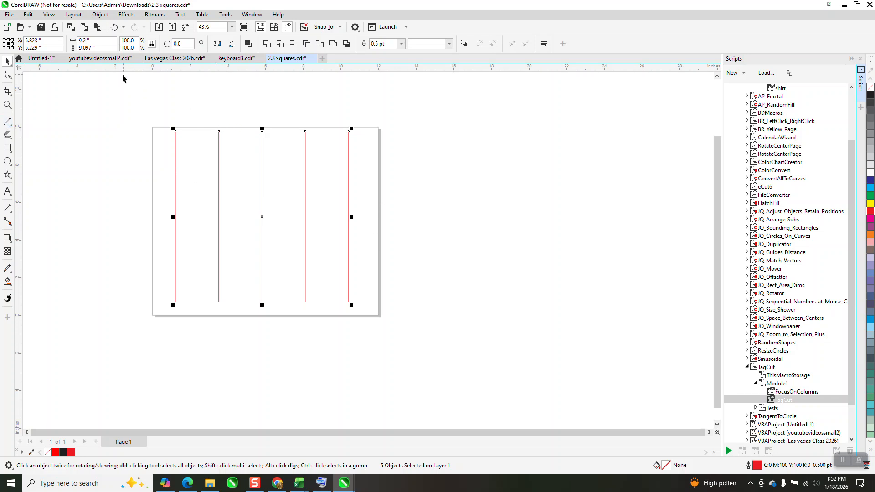
{"action": "left_click", "coordinate": [8, 119]}
{"action": "left_click_drag", "start_coordinate": [139, 98], "coordinate": [370, 99]}
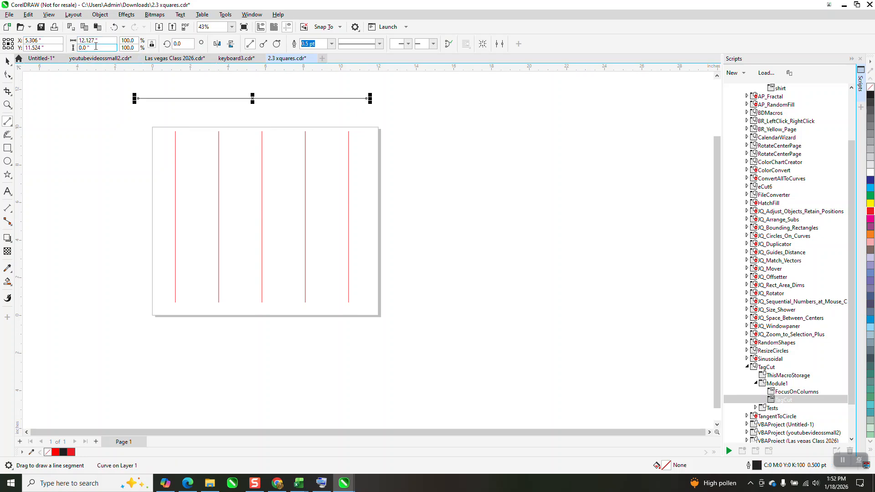
{"action": "type", "text": "9.2"}
{"action": "key", "text": "Return"}
{"action": "left_click", "coordinate": [7, 61]}
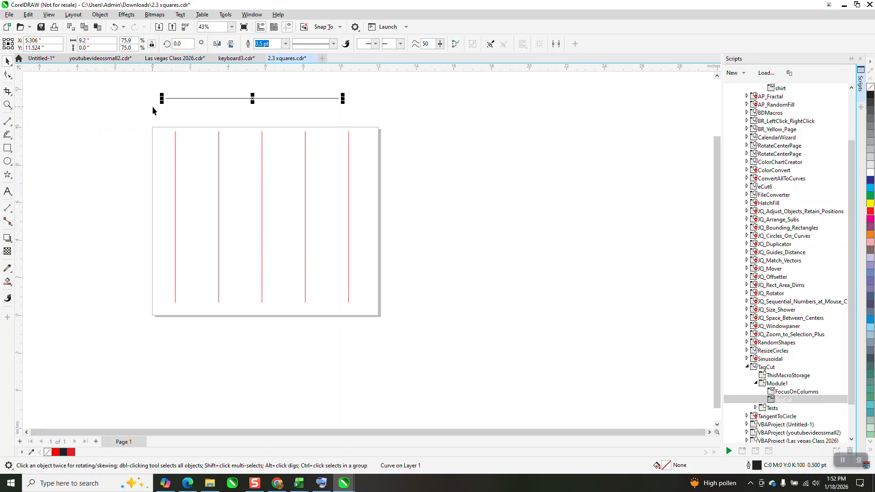
Step: Move the horizontal line onto the upper ends of the vertical lines and duplicate it downward at 2.3-inch spacing to make five lines
{"action": "left_click_drag", "start_coordinate": [163, 100], "coordinate": [176, 132]}
{"action": "key", "text": "KP_Add"}
{"action": "key", "text": "Down"}
{"action": "key", "text": "KP_Add"}
{"action": "key", "text": "Down"}
{"action": "key", "text": "KP_Add"}
{"action": "key", "text": "Down"}
{"action": "key", "text": "KP_Add"}
{"action": "key", "text": "Down"}
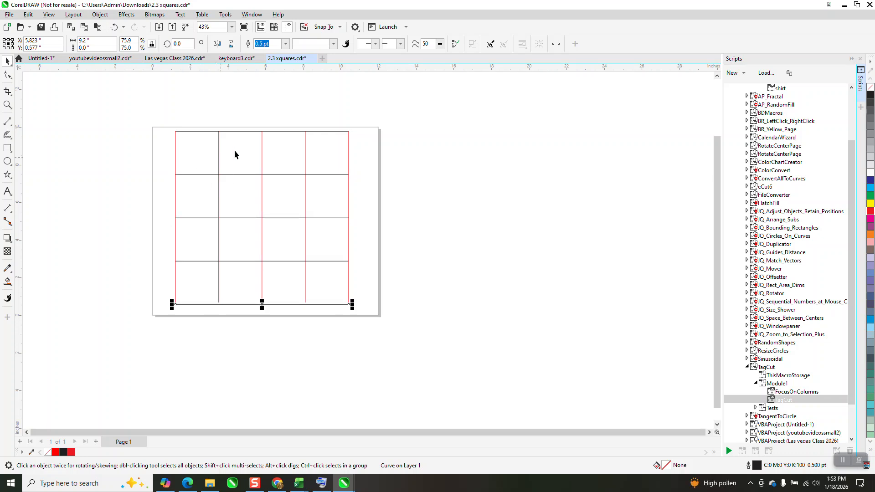
{"action": "left_click_drag", "start_coordinate": [19, 67], "coordinate": [33, 65]}
{"action": "left_click_drag", "start_coordinate": [174, 147], "coordinate": [150, 156]}
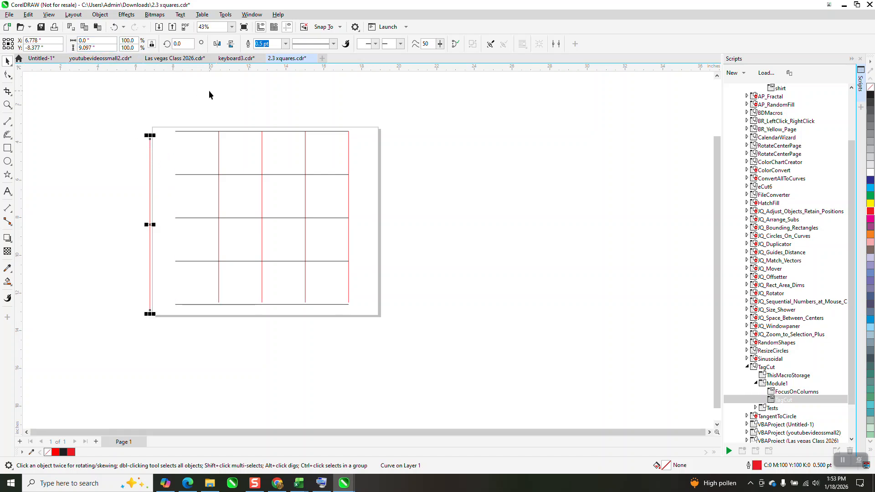
{"action": "left_click", "coordinate": [115, 29]}
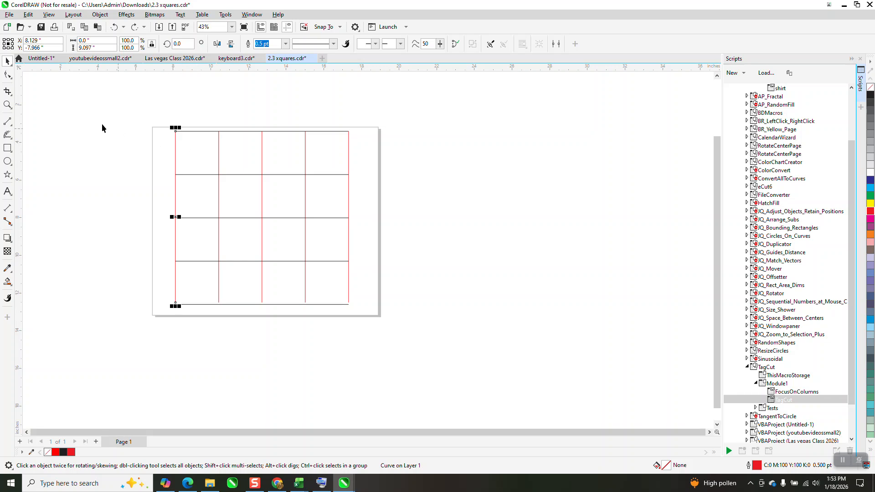
{"action": "left_click", "coordinate": [7, 105]}
{"action": "left_click_drag", "start_coordinate": [180, 124], "coordinate": [421, 315]}
{"action": "scroll", "coordinate": [398, 188], "scroll_direction": "down", "scroll_amount": 1}
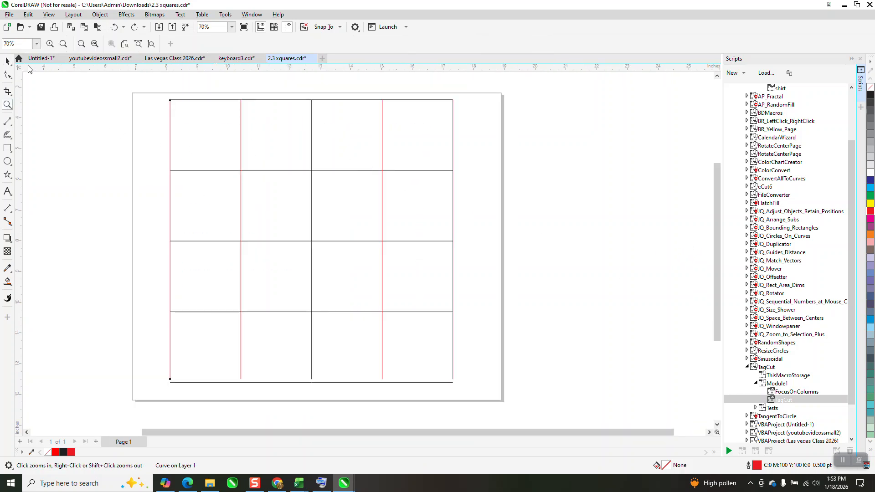
{"action": "left_click", "coordinate": [8, 61]}
{"action": "scroll", "coordinate": [223, 134], "scroll_direction": "down", "scroll_amount": 1}
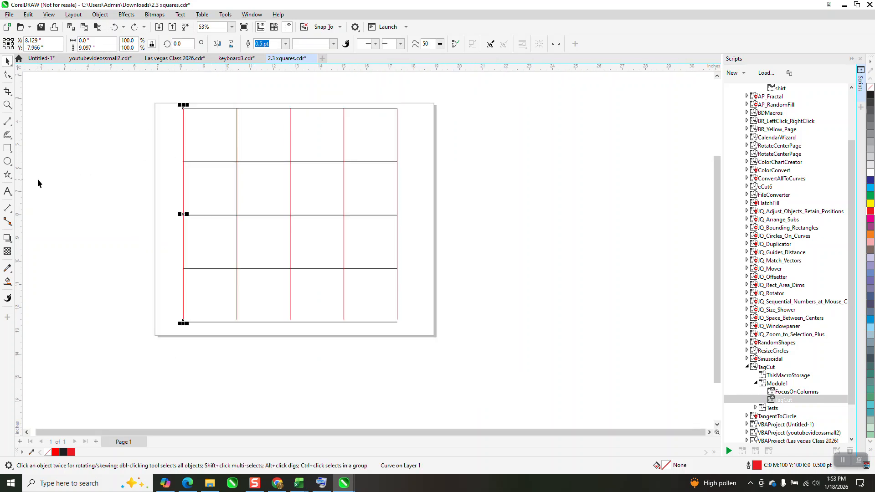
{"action": "left_click", "coordinate": [8, 162]}
{"action": "mouse_move", "coordinate": [111, 126]}
{"action": "left_mouse_down"}
{"action": "mouse_move", "coordinate": [71, 166]}
{"action": "mouse_move", "coordinate": [93, 144]}
{"action": "mouse_move", "coordinate": [200, 148]}
{"action": "mouse_move", "coordinate": [211, 141]}
{"action": "mouse_move", "coordinate": [162, 141]}
{"action": "mouse_move", "coordinate": [138, 153]}
{"action": "left_mouse_up"}
{"action": "left_click", "coordinate": [7, 61]}
{"action": "key", "text": "Delete"}
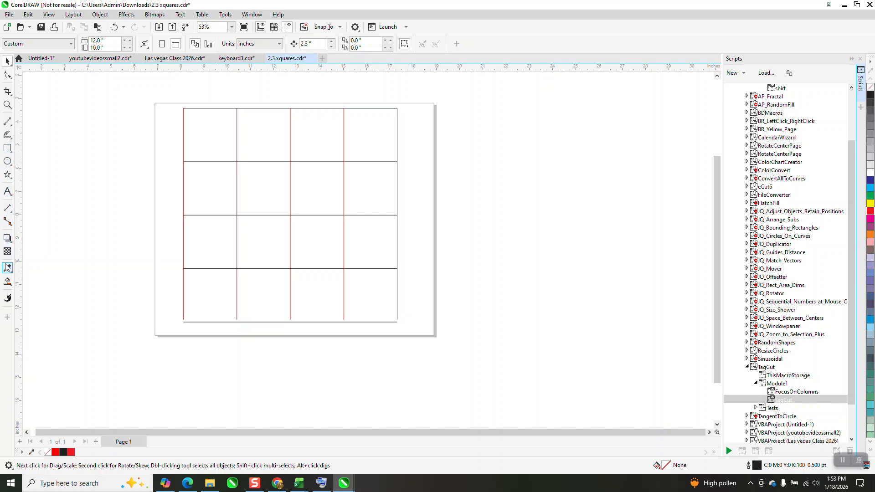
Step: Create a square from the grid's upper-left cell with Smart Fill and set it 2.3 inches left as an unfilled black outline
{"action": "left_click", "coordinate": [7, 282]}
{"action": "left_click", "coordinate": [201, 140]}
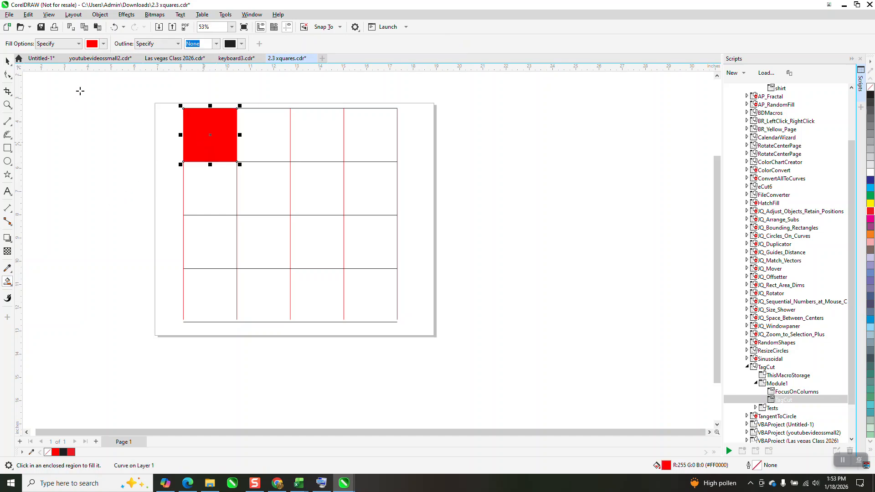
{"action": "left_click", "coordinate": [7, 61]}
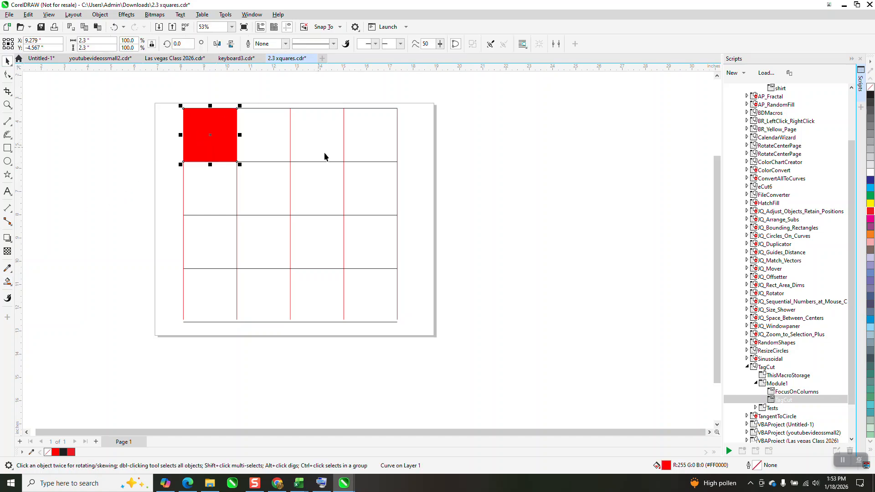
{"action": "key", "text": "Left"}
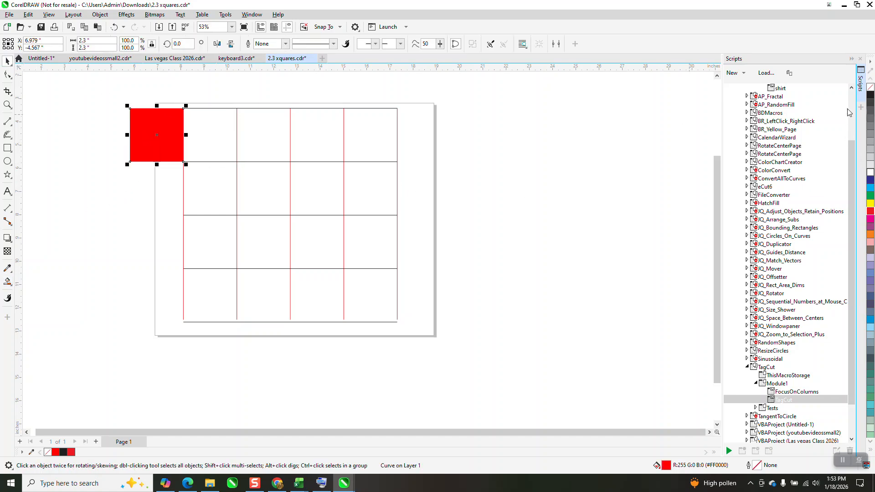
{"action": "left_click", "coordinate": [871, 94]}
{"action": "right_click", "coordinate": [872, 94]}
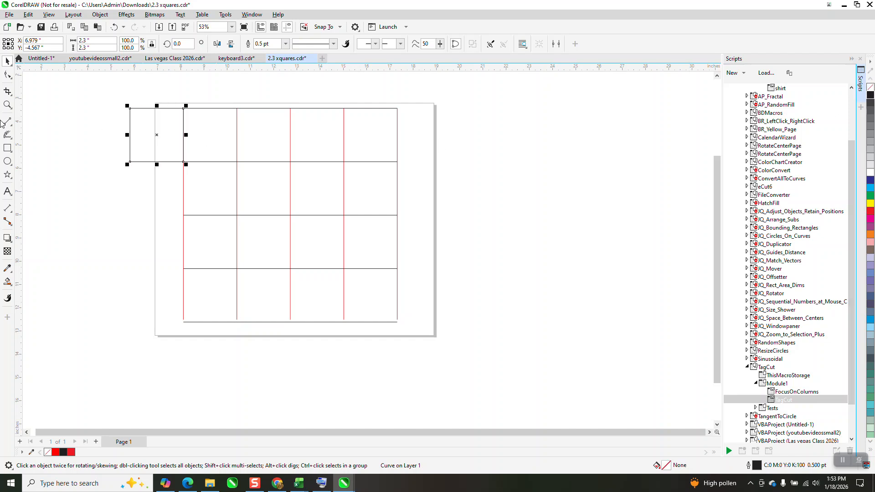
Step: Draw a six-pointed star about 1.27 by 1.47 inches beside the page
{"action": "left_click", "coordinate": [7, 175]}
{"action": "left_click_drag", "start_coordinate": [104, 163], "coordinate": [66, 199]}
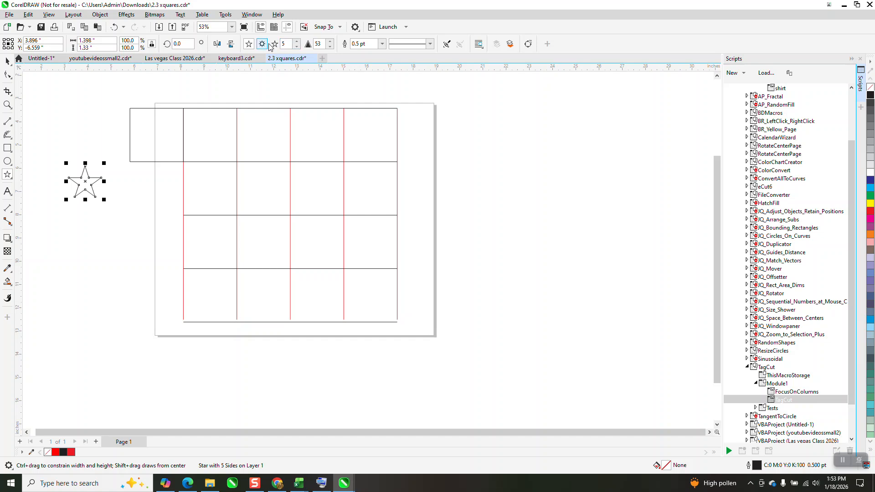
{"action": "left_click", "coordinate": [297, 41]}
{"action": "left_click", "coordinate": [7, 60]}
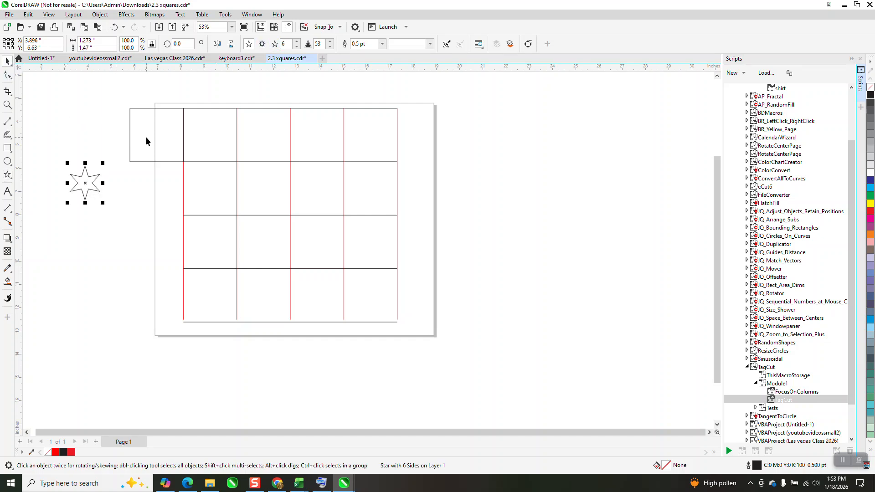
Step: Center the star inside the helper square outside the grid's first row
{"action": "left_click", "coordinate": [146, 137], "text": "shift"}
{"action": "key", "text": "e"}
{"action": "key", "text": "c"}
{"action": "left_click", "coordinate": [65, 126]}
{"action": "left_click", "coordinate": [164, 131]}
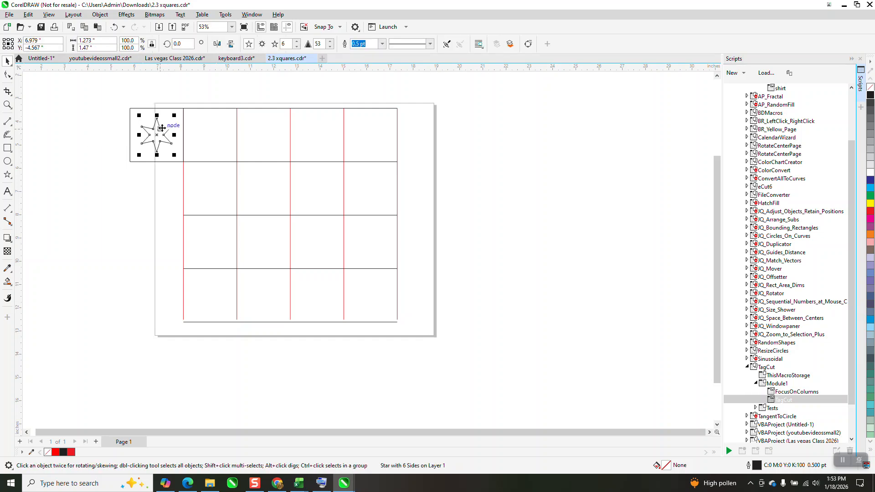
Step: Duplicate the star across the first row's four cells at 2.3-inch spacing and delete the original star with its helper square
{"action": "key", "text": "ctrl+d"}
{"action": "key", "text": "ctrl+d"}
{"action": "key", "text": "ctrl+d"}
{"action": "key", "text": "ctrl+d"}
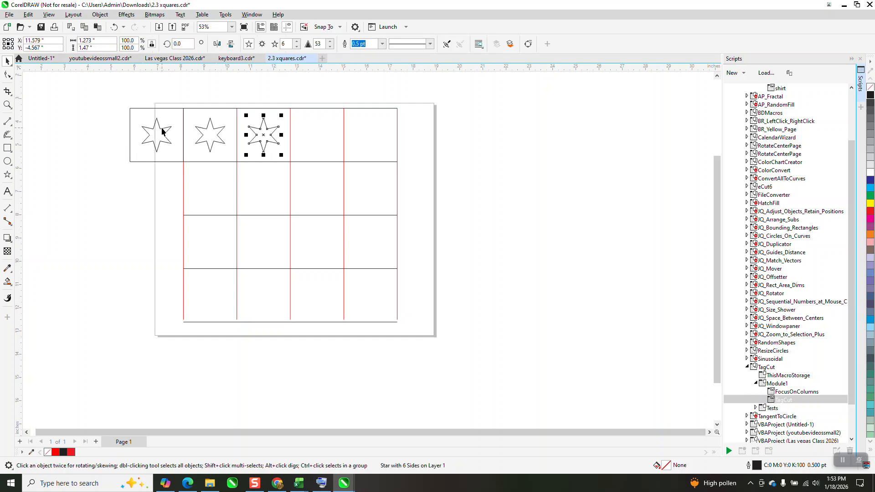
{"action": "left_click", "coordinate": [151, 135]}
{"action": "key", "text": "Delete"}
{"action": "left_click", "coordinate": [140, 120]}
{"action": "key", "text": "Delete"}
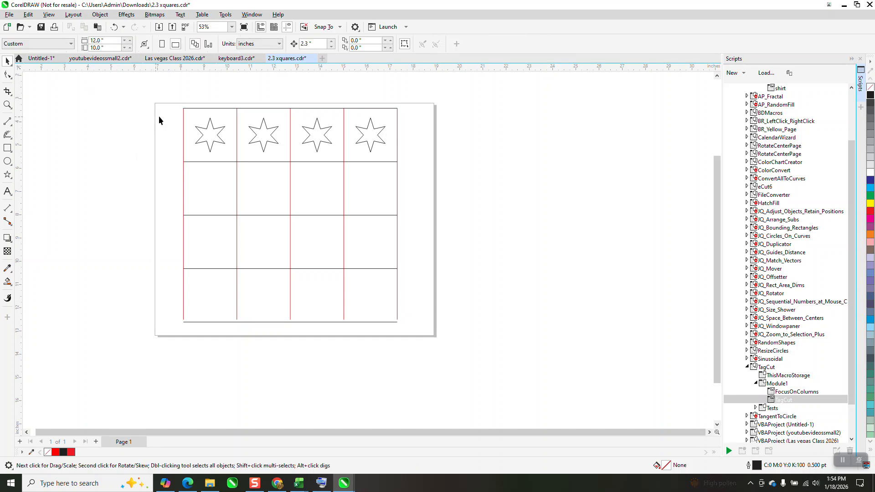
Step: Duplicate the row of four stars downward at 2.3-inch spacing to fill the remaining three rows
{"action": "left_click_drag", "start_coordinate": [168, 114], "coordinate": [405, 155]}
{"action": "key", "text": "ctrl+d"}
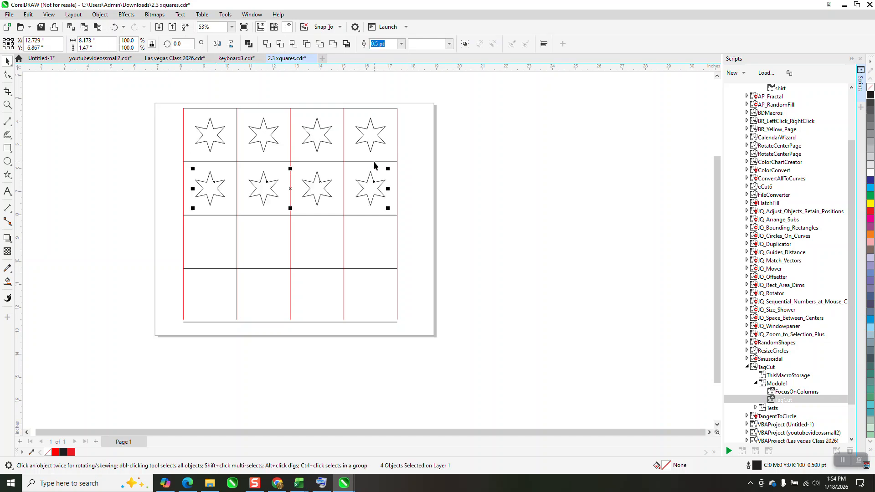
{"action": "key", "text": "ctrl+d"}
{"action": "key", "text": "ctrl+d"}
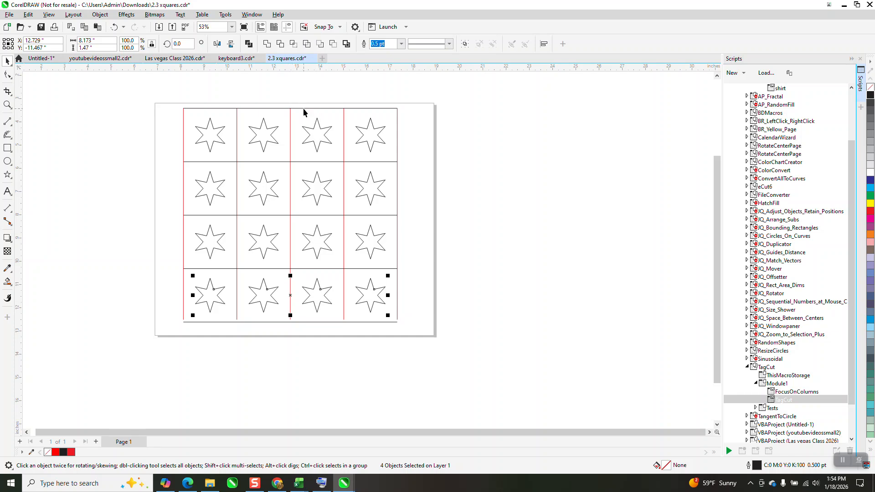
Step: Move the uppermost horizontal line and the leftmost vertical line away from the grid, and undo both moves
{"action": "left_click_drag", "start_coordinate": [304, 110], "coordinate": [302, 93]}
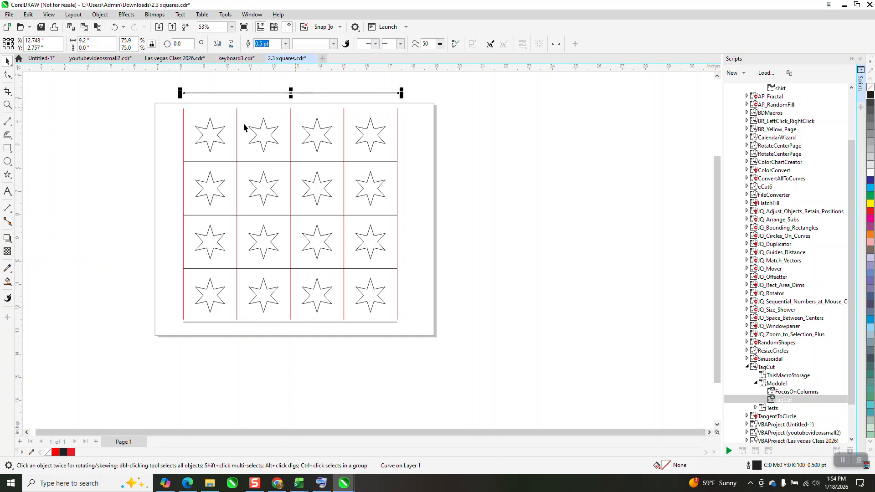
{"action": "left_click_drag", "start_coordinate": [186, 123], "coordinate": [172, 120]}
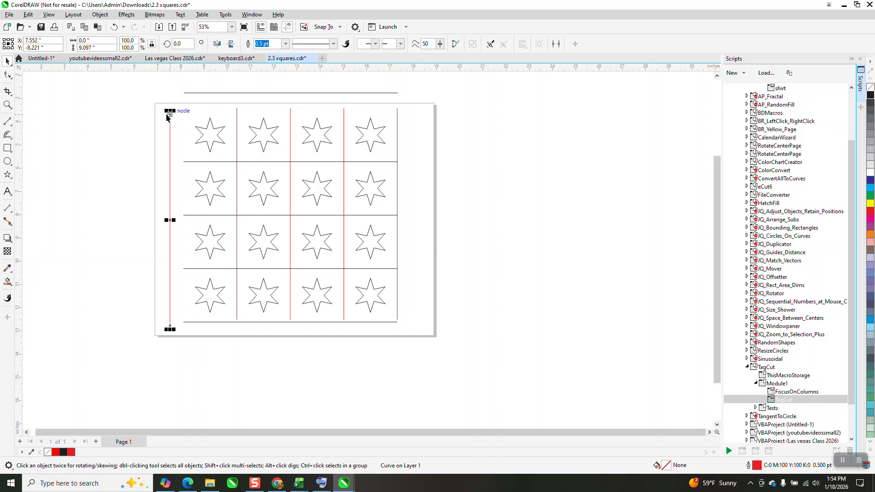
{"action": "left_click", "coordinate": [114, 27]}
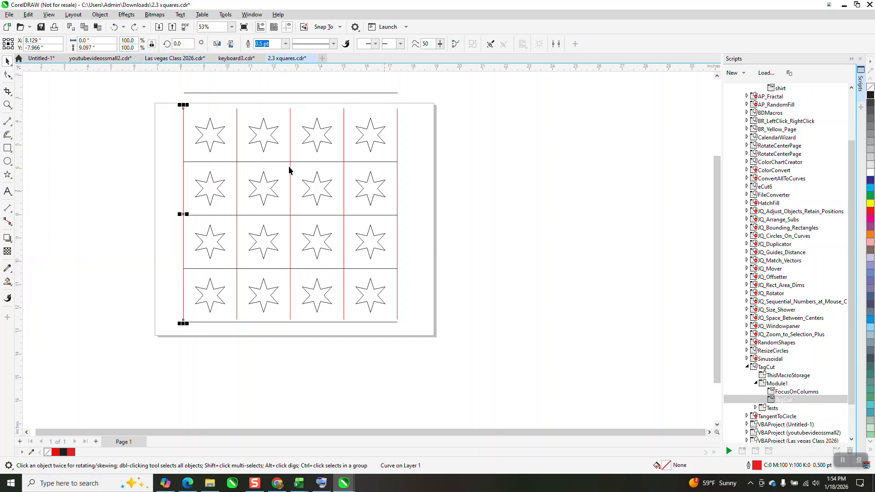
{"action": "left_click", "coordinate": [114, 27]}
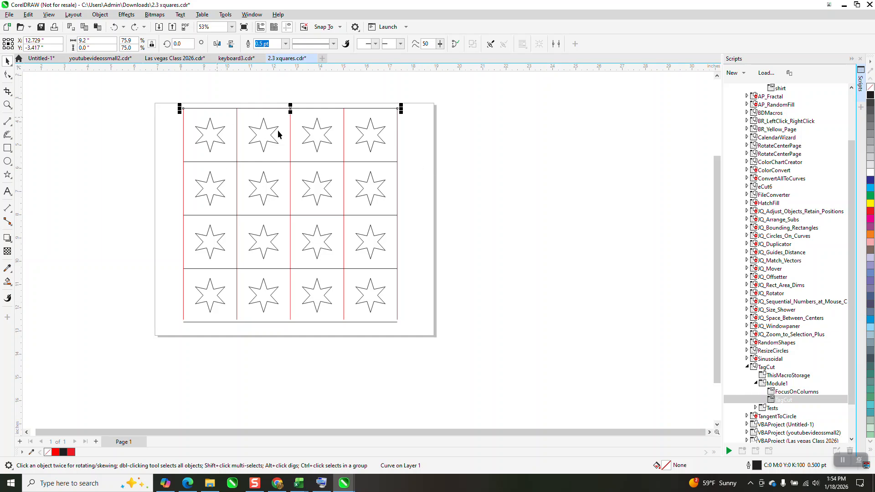
Step: Close the Scripts docker to give the star grid the full drawing area
{"action": "scroll", "coordinate": [270, 130], "scroll_direction": "down", "scroll_amount": 1}
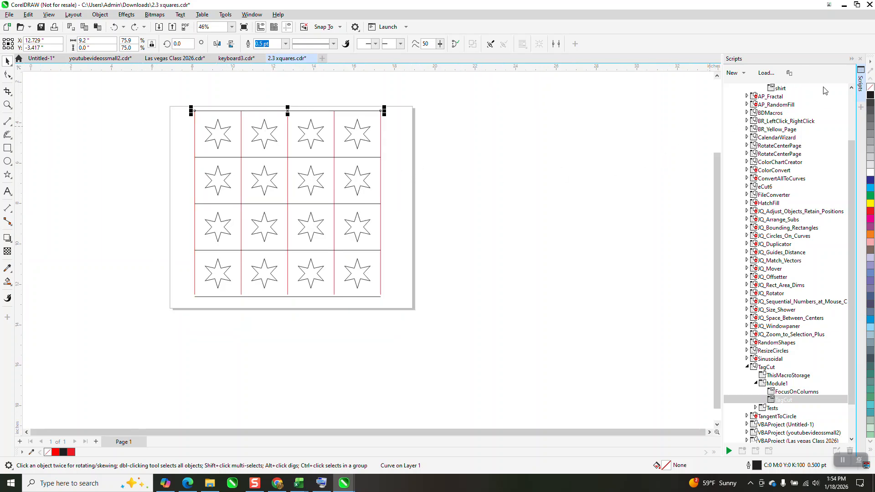
{"action": "left_click", "coordinate": [860, 58]}
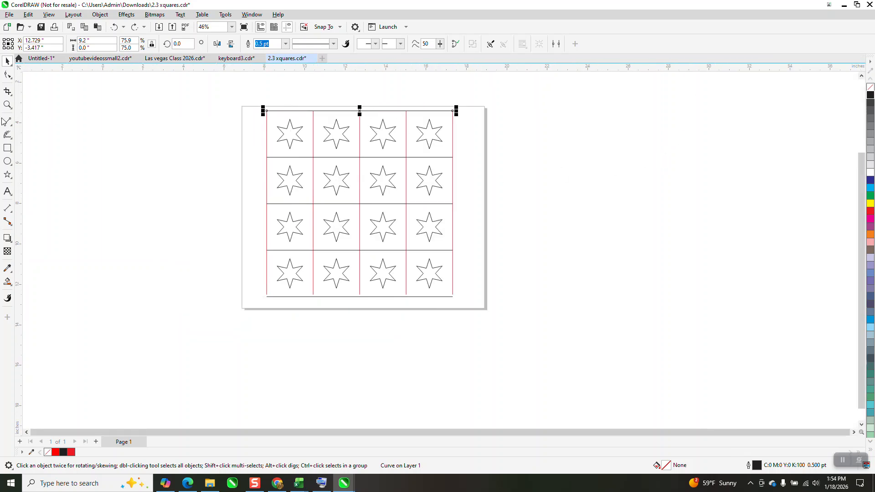
{"action": "left_click", "coordinate": [7, 104]}
{"action": "left_click_drag", "start_coordinate": [254, 98], "coordinate": [493, 330]}
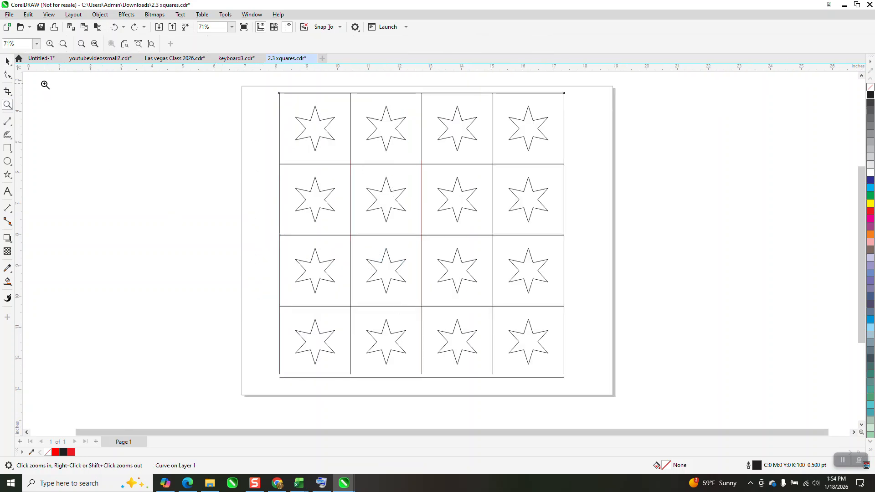
Step: Open the grid's uppermost horizontal line for node editing with the Shape tool
{"action": "left_click", "coordinate": [7, 60]}
{"action": "scroll", "coordinate": [193, 133], "scroll_direction": "down", "scroll_amount": 1}
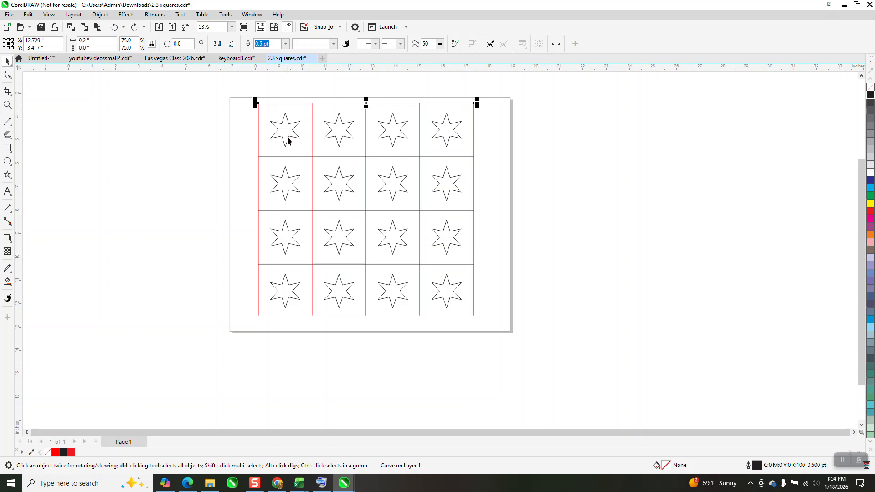
{"action": "key", "text": "F10"}
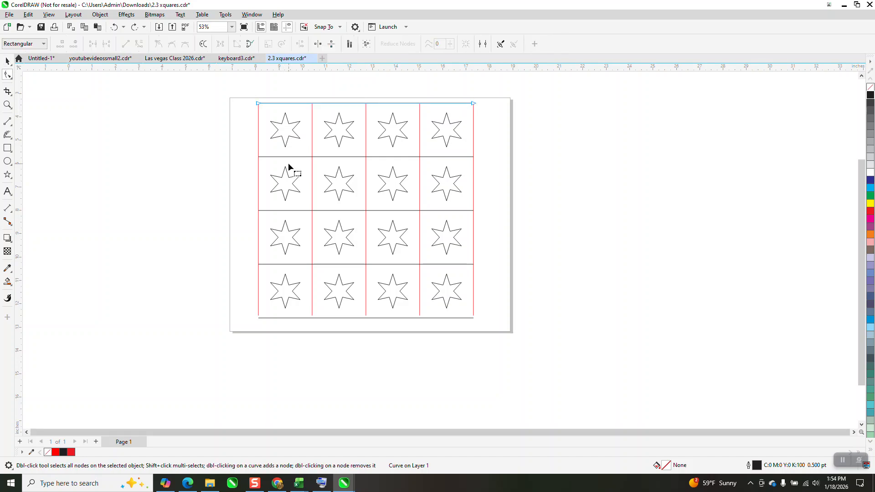